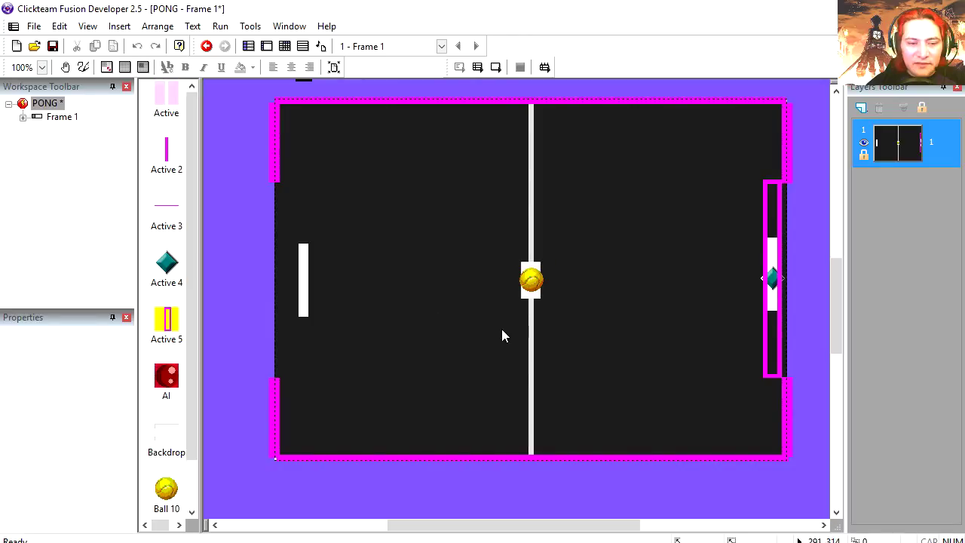
# Select Ball 10 to show its bouncing-ball movement: speed 60, 32 angles, security 80
pyautogui.click(531, 280)
# Check the ball, player paddle (eight directions, speed 30) and AI paddle (bouncing ball, speed 20) movements
pyautogui.click(49, 220)
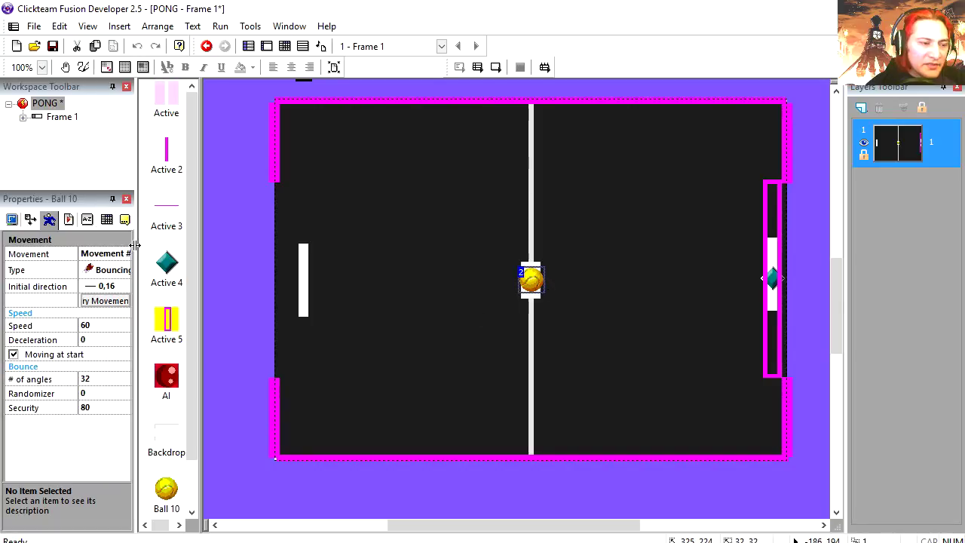
pyautogui.moveTo(135, 245); pyautogui.dragTo(178, 264)
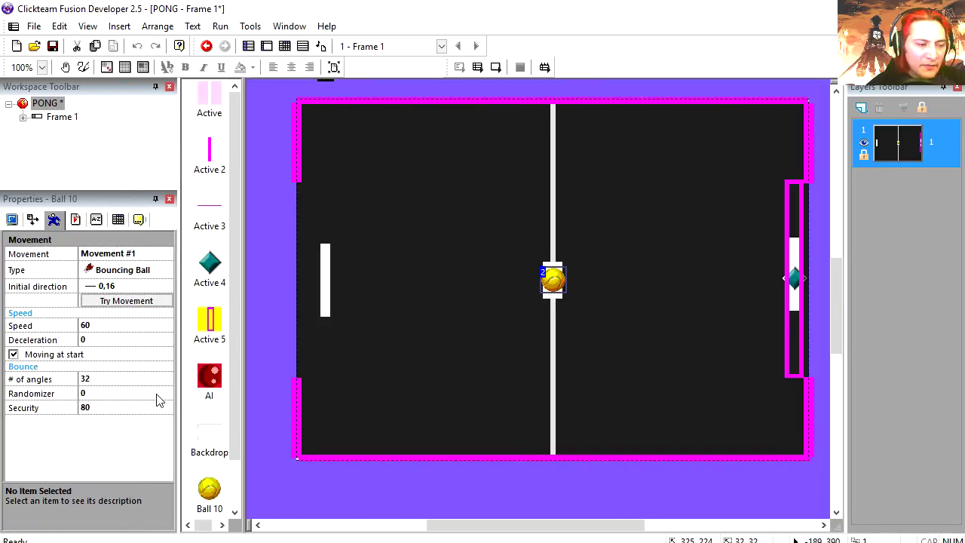
pyautogui.click(326, 286)
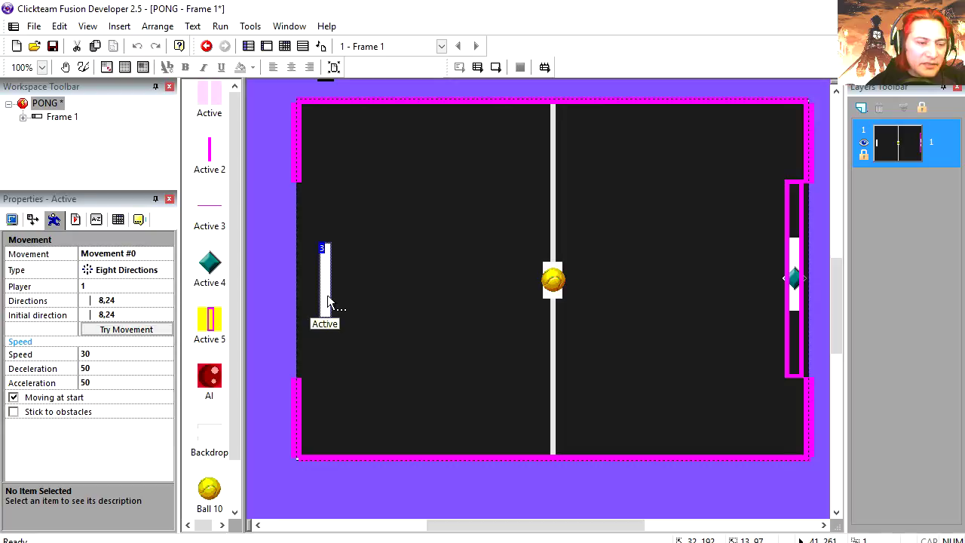
pyautogui.click(119, 300)
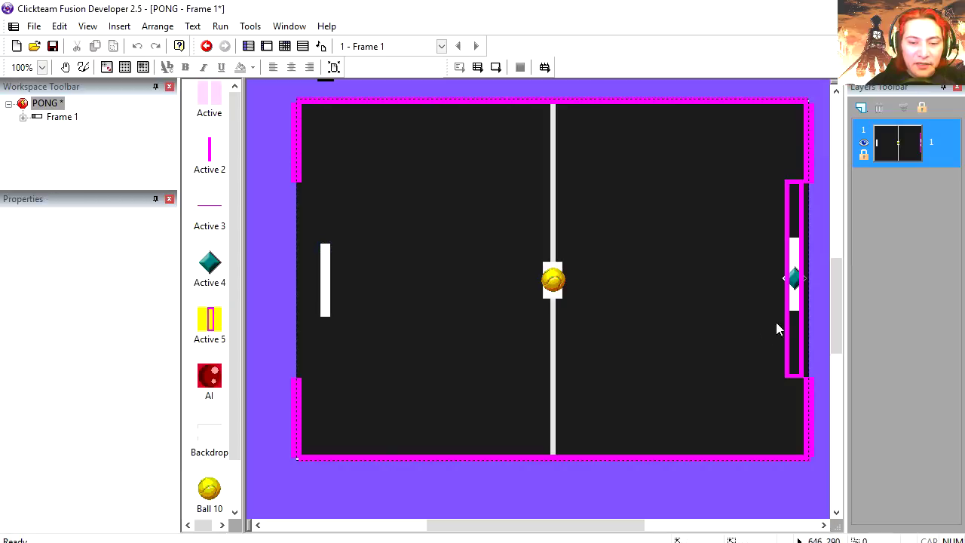
pyautogui.click(792, 297)
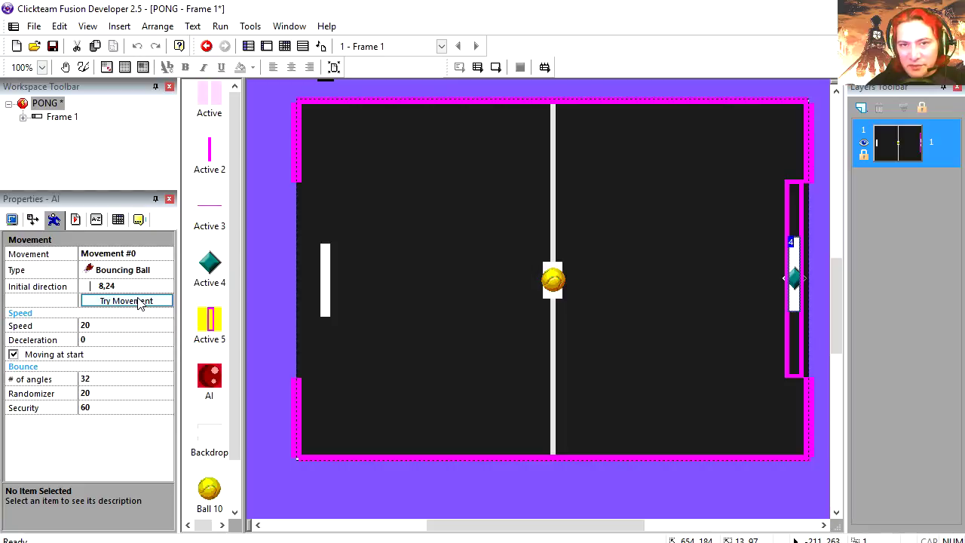
pyautogui.click(138, 303)
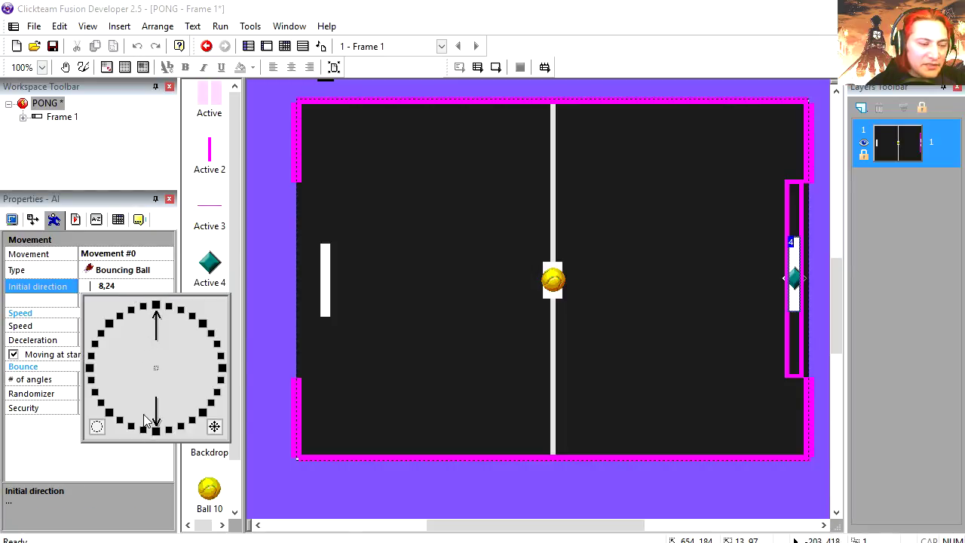
pyautogui.click(548, 99)
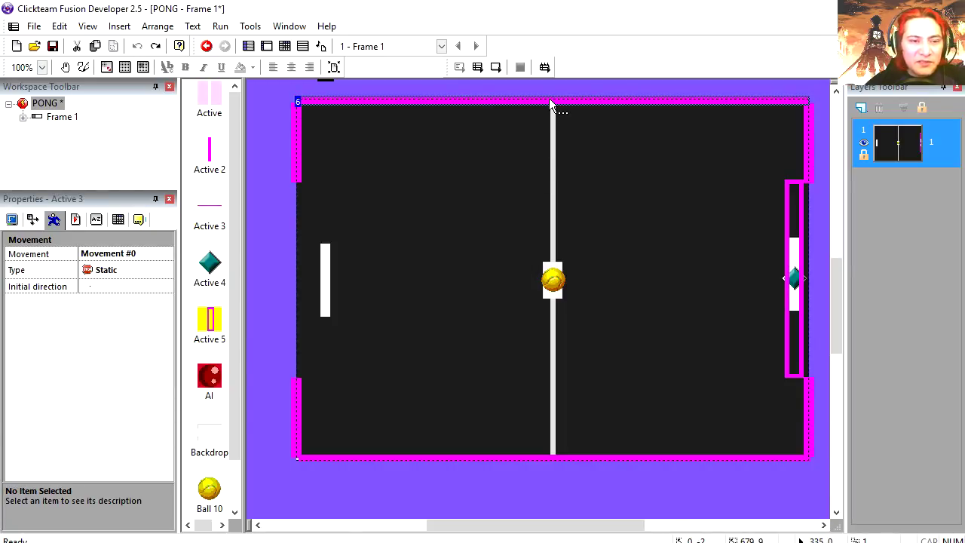
# Try moving the top border down, undo it, and inspect Active 2's qualifiers
pyautogui.moveTo(549, 99); pyautogui.dragTo(549, 162)
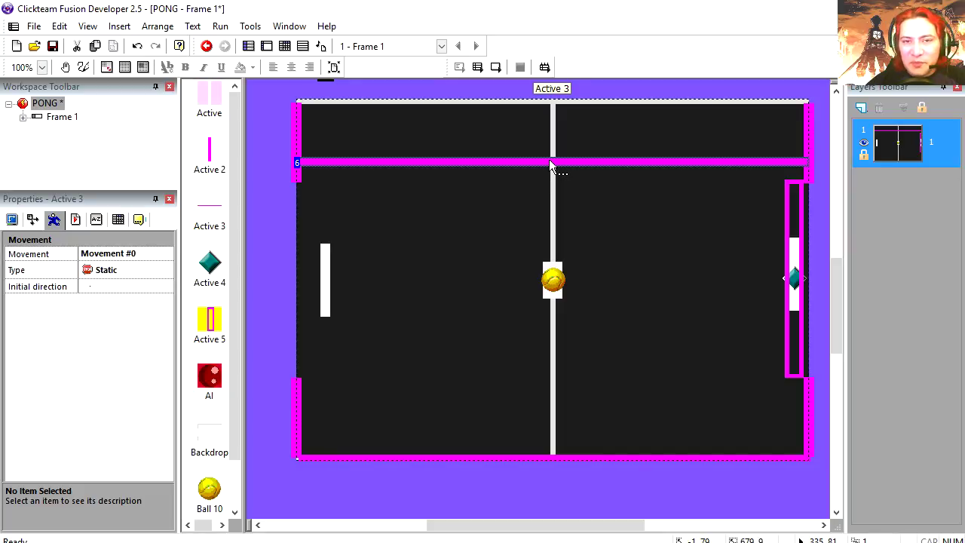
pyautogui.hotkey('ctrl', 'z')
pyautogui.click(120, 222)
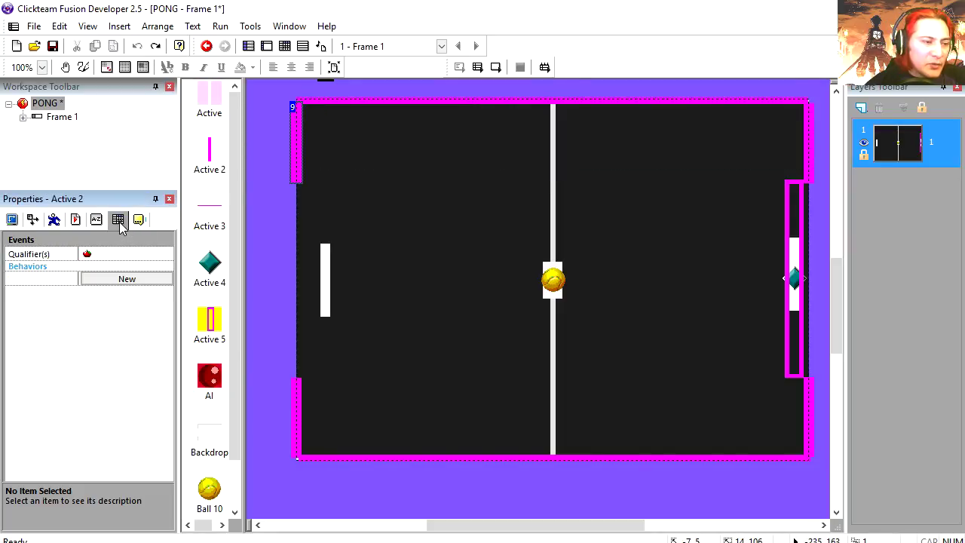
pyautogui.click(126, 256)
pyautogui.press('Return')
pyautogui.hscroll(5, 587, 342)
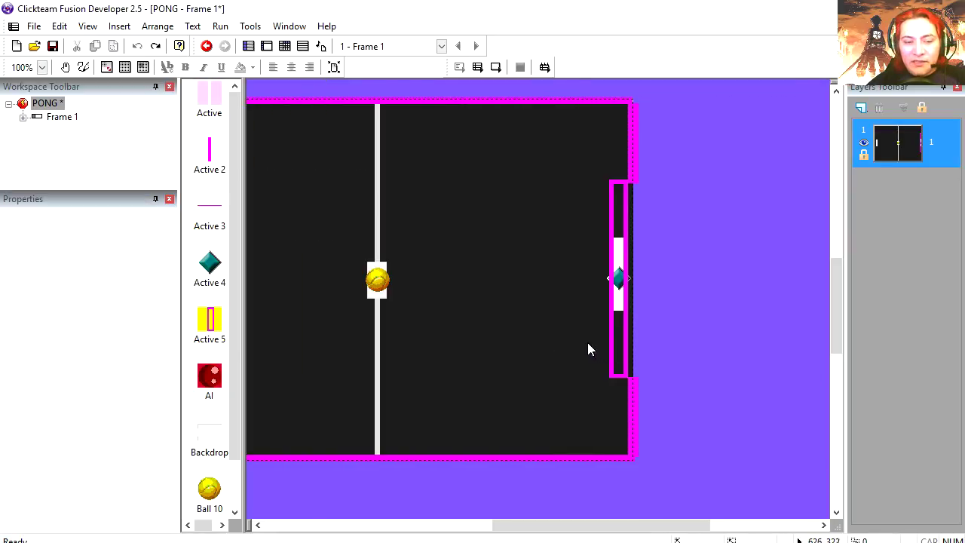
# Select the cage, then open and cancel the Active 4 tracker's image editor
pyautogui.click(613, 344)
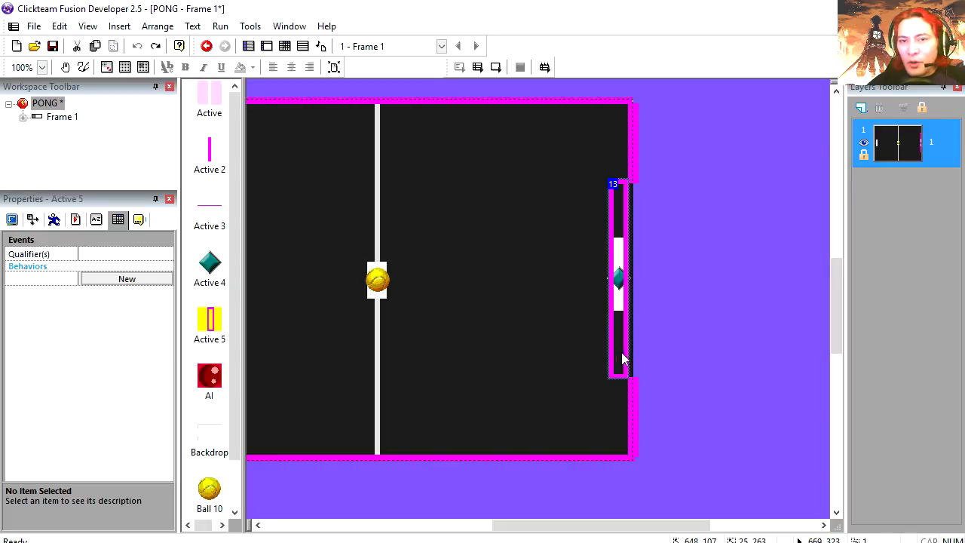
pyautogui.click(630, 297)
pyautogui.doubleClick(617, 279)
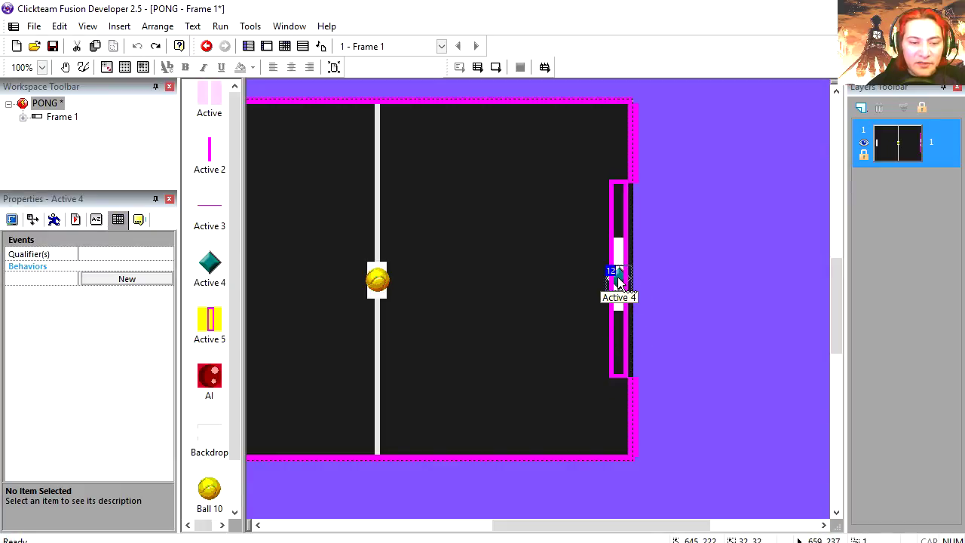
pyautogui.click(831, 468)
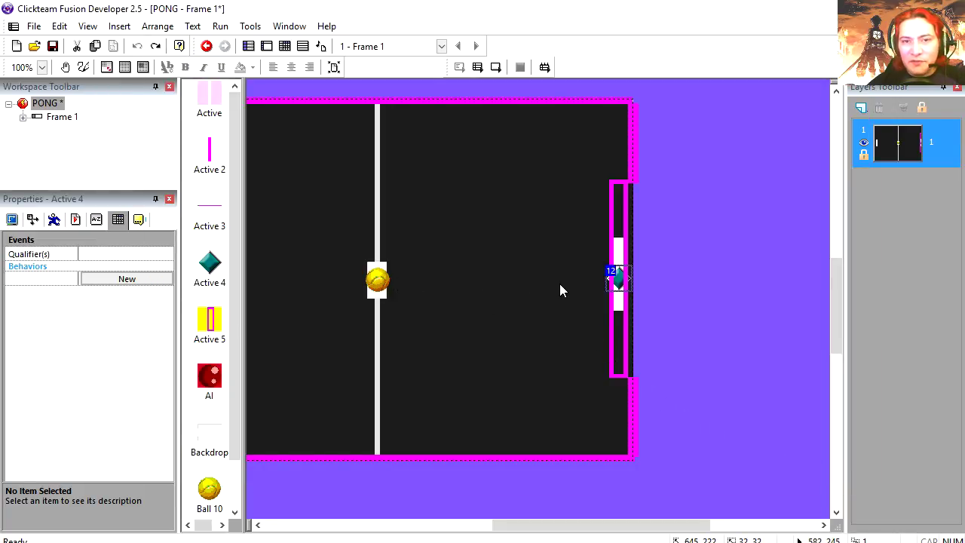
# Select the AI paddle and open its icon from its general information properties
pyautogui.hscroll(-3, 559, 284)
pyautogui.click(784, 301)
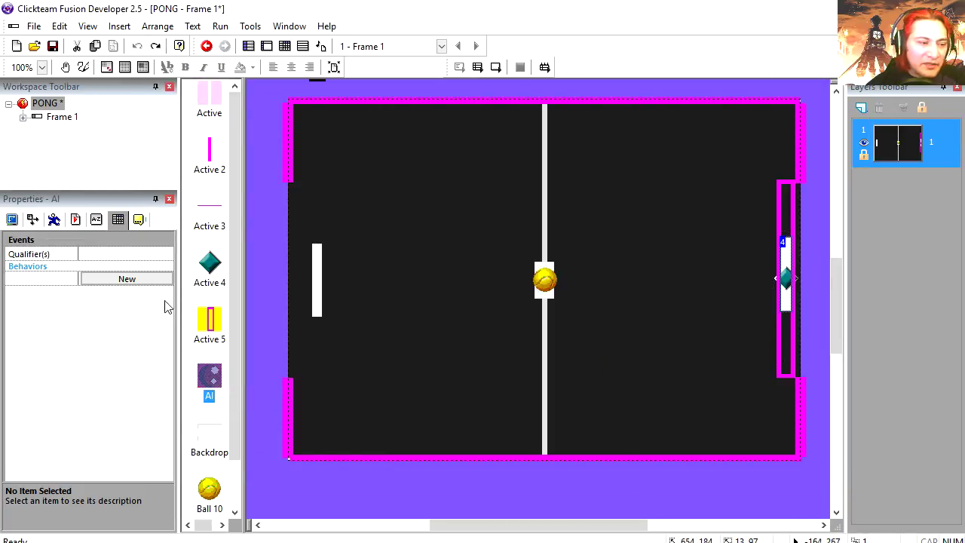
pyautogui.click(139, 220)
pyautogui.click(124, 268)
pyautogui.click(155, 269)
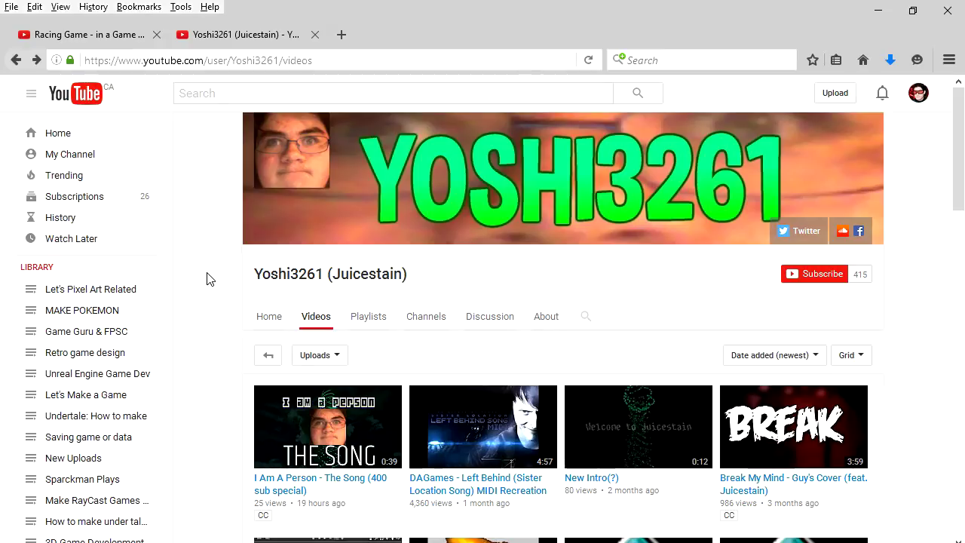
# Scroll the channel's videos and open 'One Night at Flumpty's 2: Custom Sounds'
pyautogui.scroll(-10, 266, 312)
pyautogui.click(268, 312)
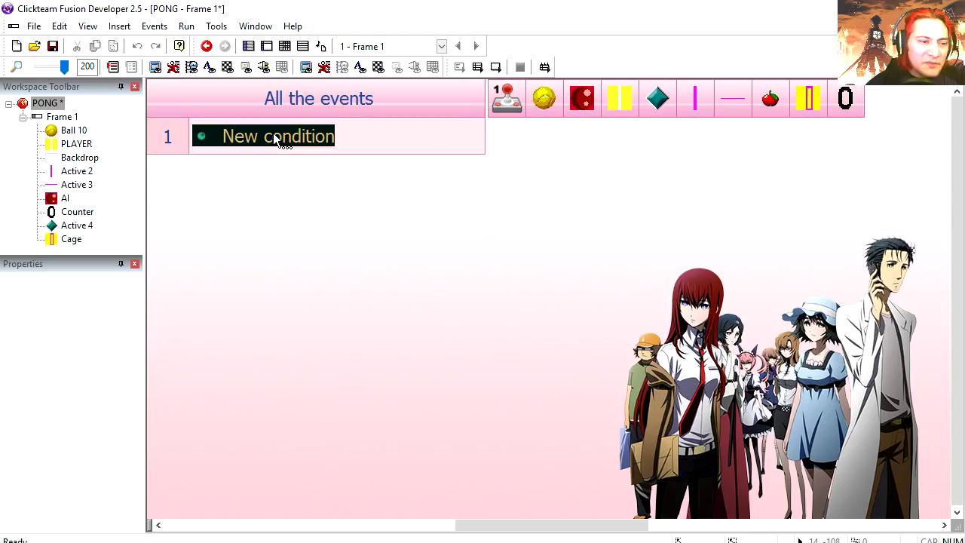
# Add event 1 making the ball bounce when it collides with the red-apple object
pyautogui.click(269, 136)
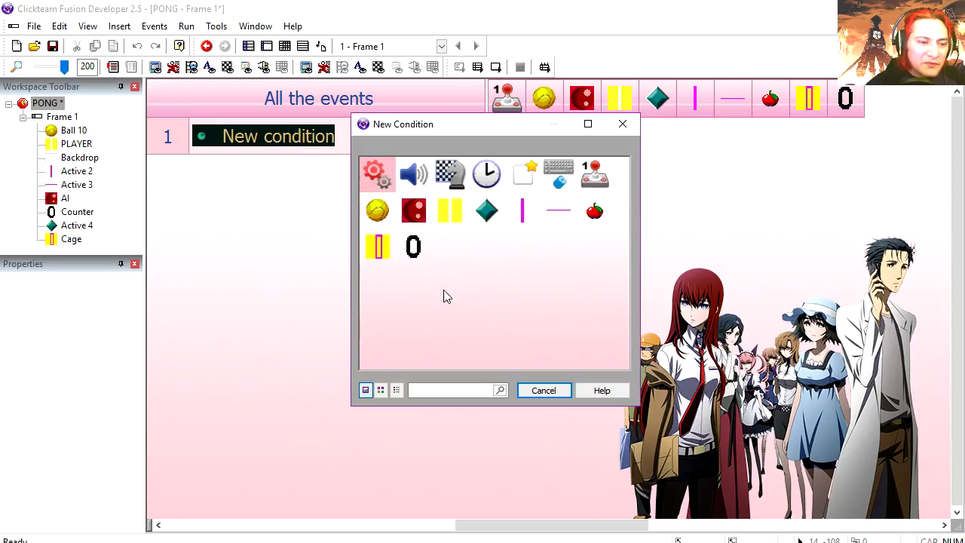
pyautogui.rightClick(377, 208)
pyautogui.click(532, 215)
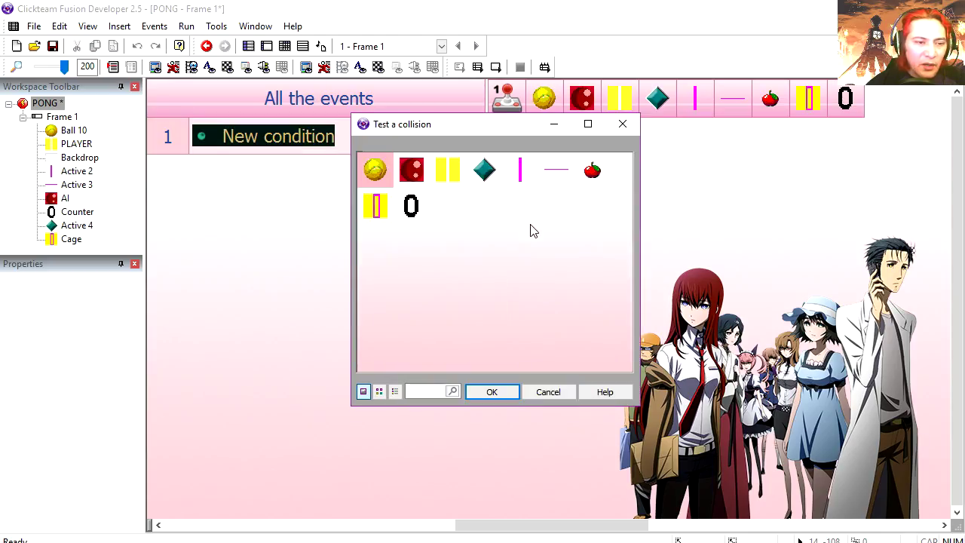
pyautogui.click(592, 175)
pyautogui.click(543, 149)
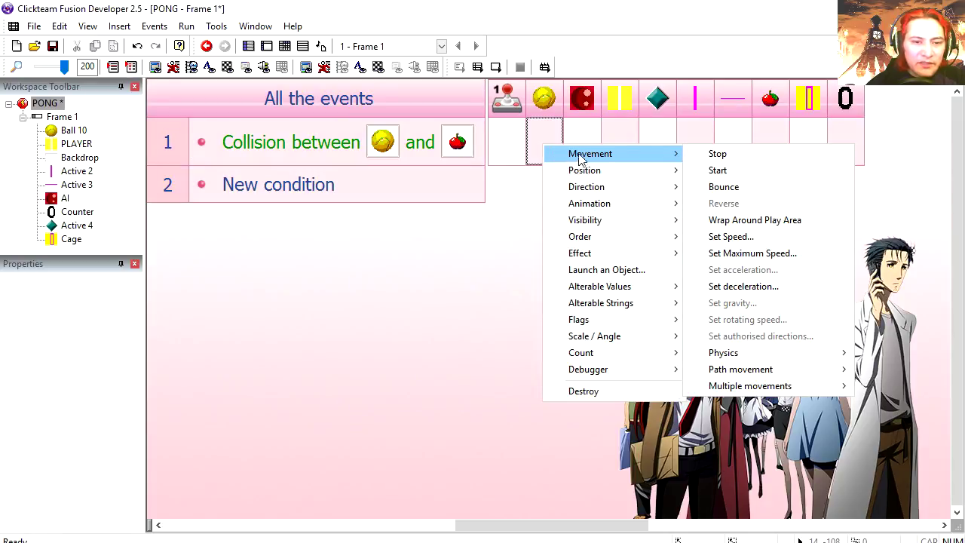
pyautogui.click(728, 185)
# Add event 2 making the ball bounce when it collides with PLAYER
pyautogui.click(297, 193)
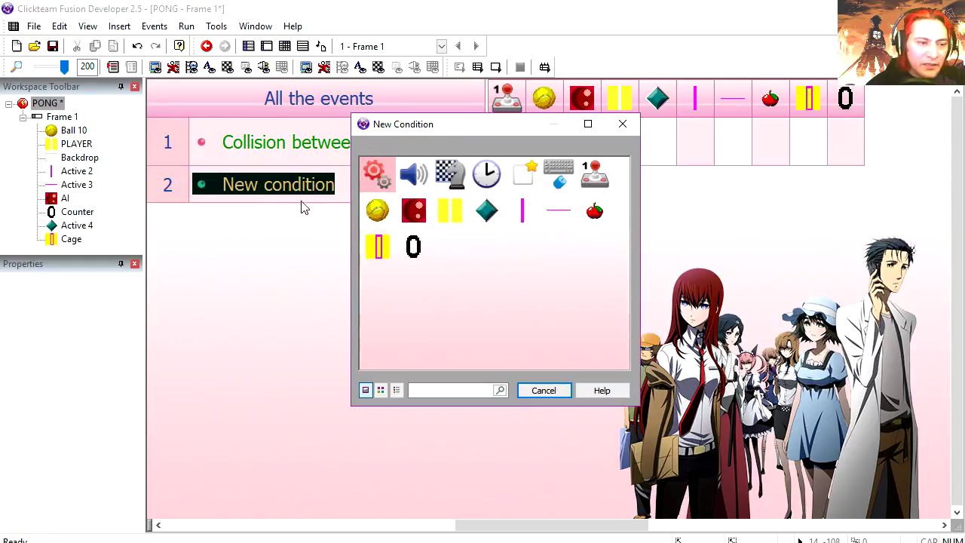
pyautogui.rightClick(377, 208)
pyautogui.click(526, 227)
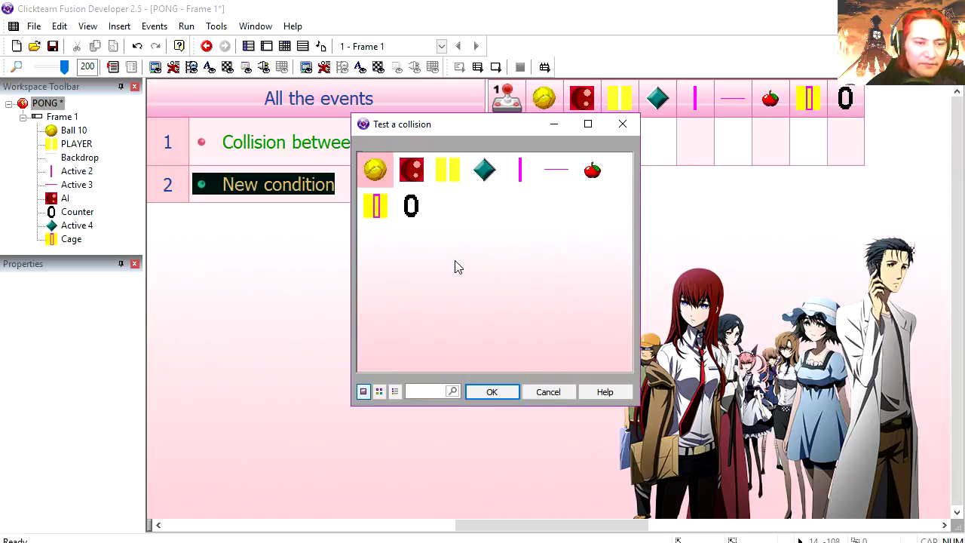
pyautogui.doubleClick(450, 175)
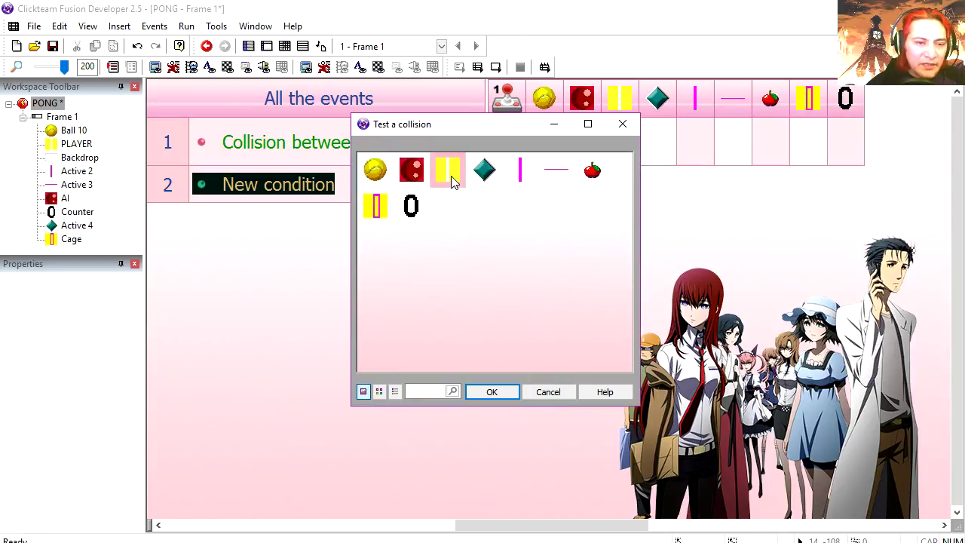
pyautogui.moveTo(562, 148); pyautogui.dragTo(556, 183)
# Add event 3 making the ball bounce off the AI paddle, then test-run the game
pyautogui.click(278, 233)
pyautogui.rightClick(377, 208)
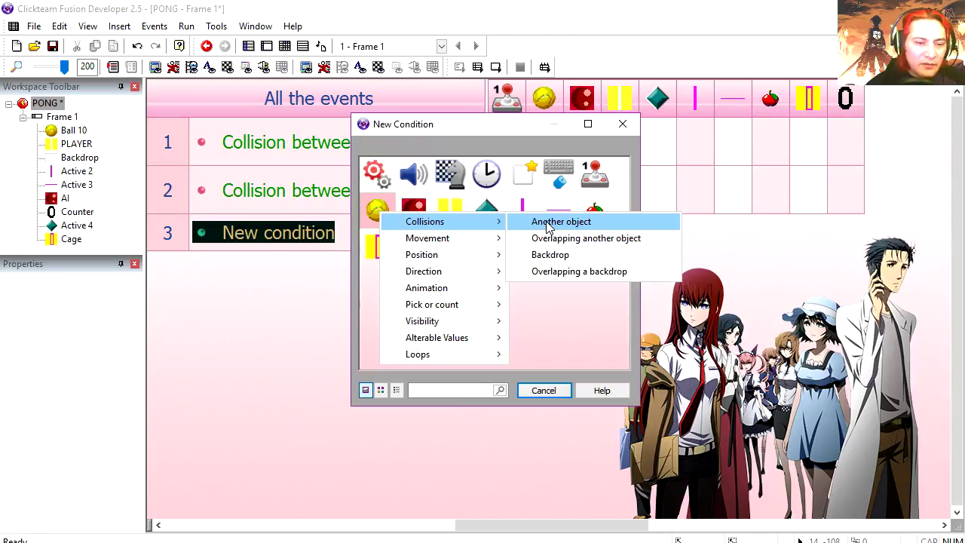
pyautogui.click(549, 225)
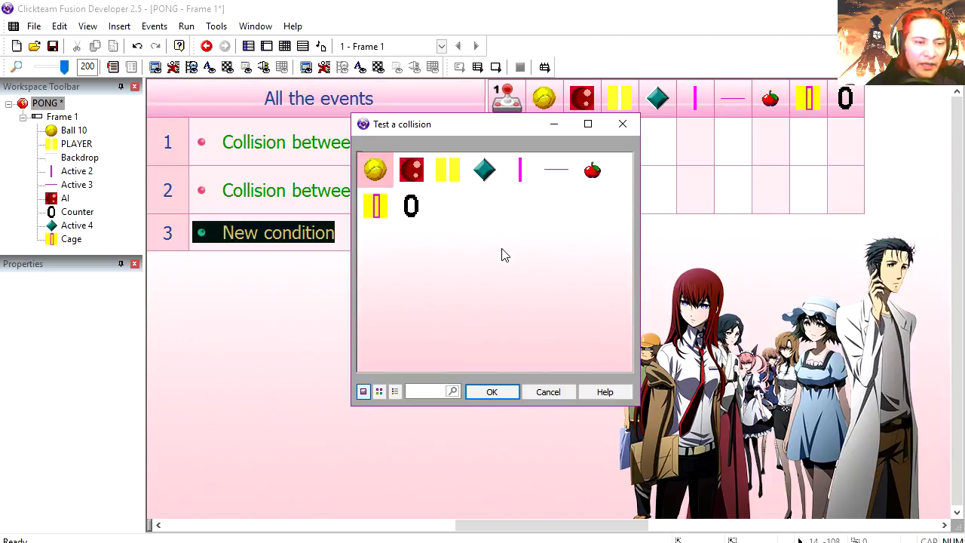
pyautogui.click(416, 175)
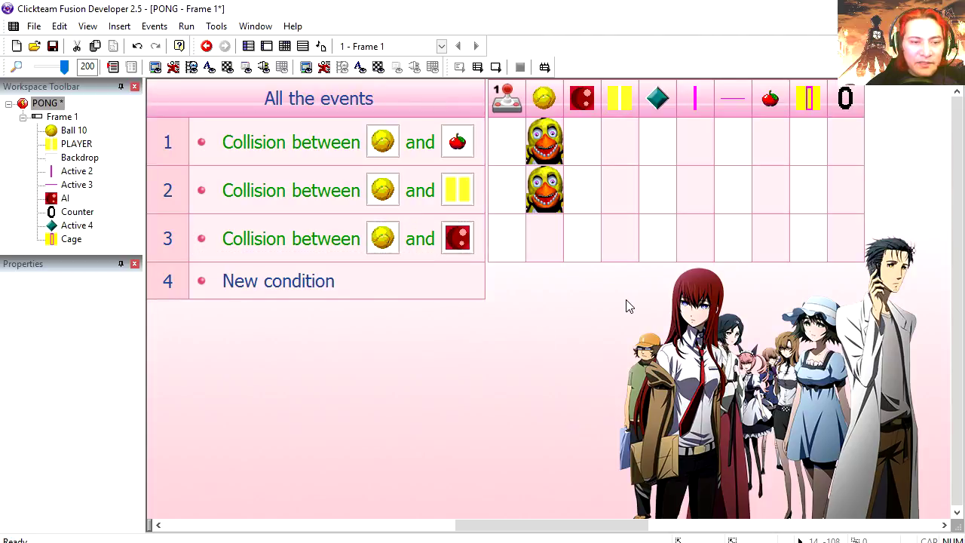
pyautogui.moveTo(562, 215); pyautogui.dragTo(556, 241)
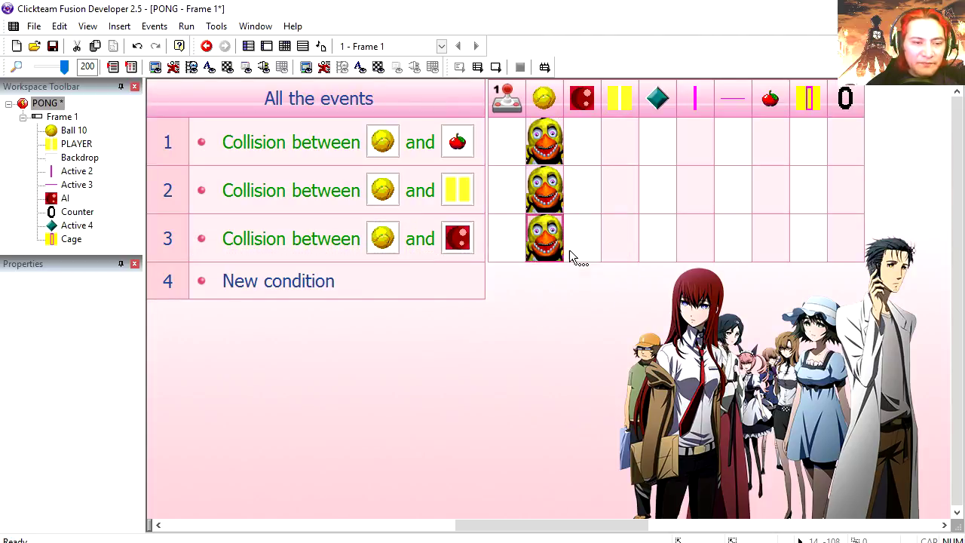
pyautogui.press('F8')
pyautogui.moveTo(479, 101); pyautogui.dragTo(486, 77)
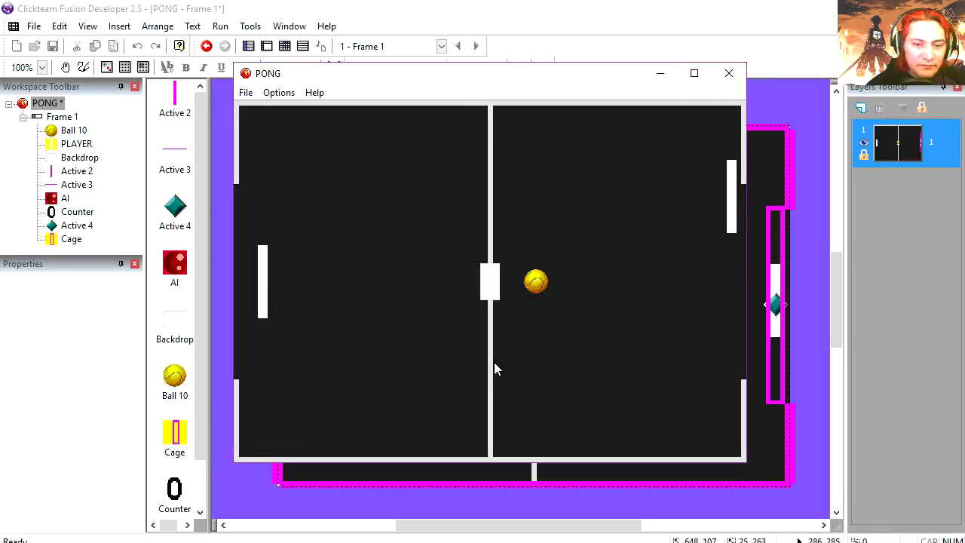
# Add event 4 making the AI paddle bounce when it collides with the Cage
pyautogui.click(729, 73)
pyautogui.hotkey('ctrl', 'e')
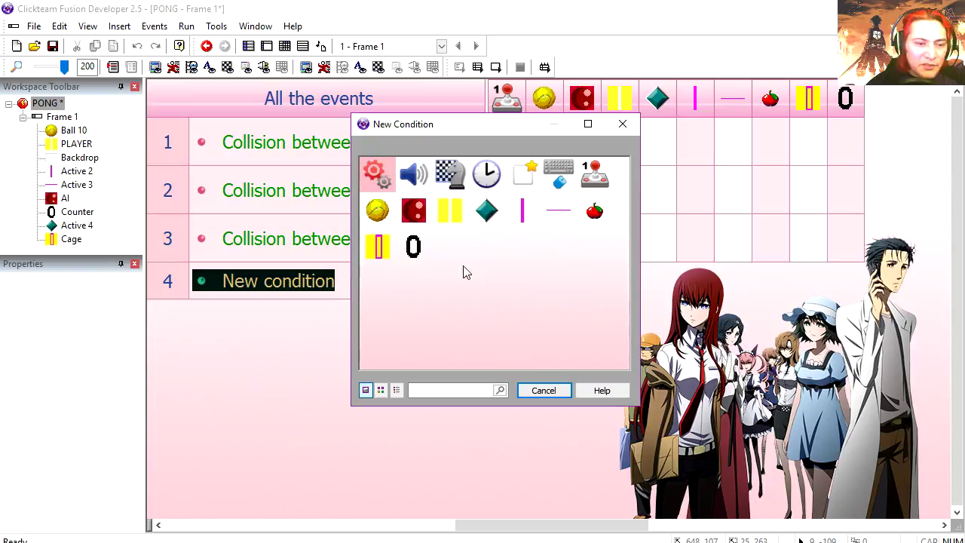
pyautogui.rightClick(420, 217)
pyautogui.moveTo(483, 224)
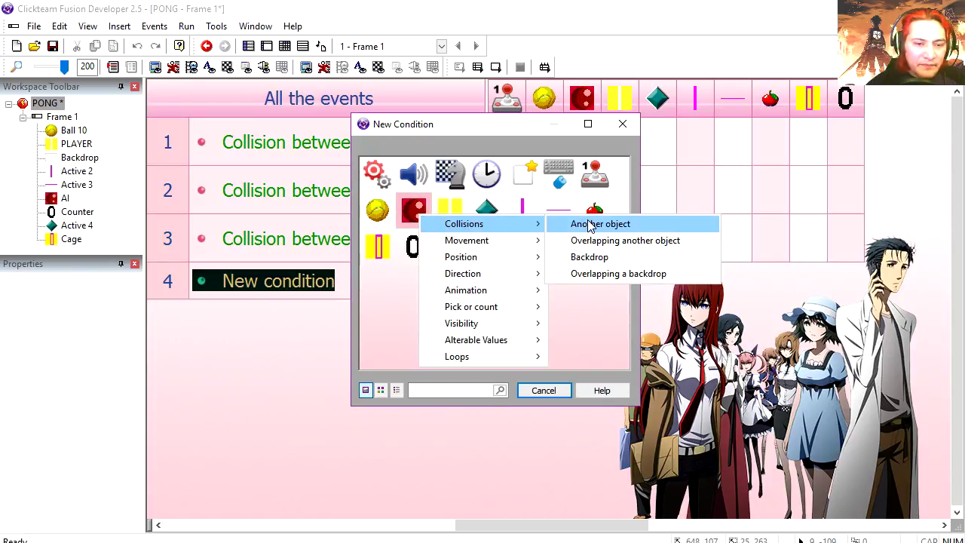
pyautogui.click(590, 224)
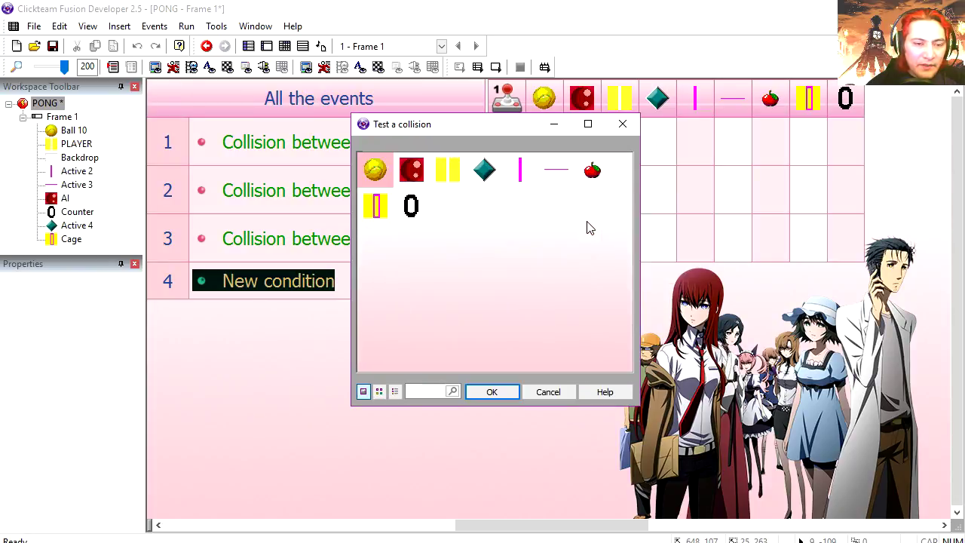
pyautogui.doubleClick(383, 206)
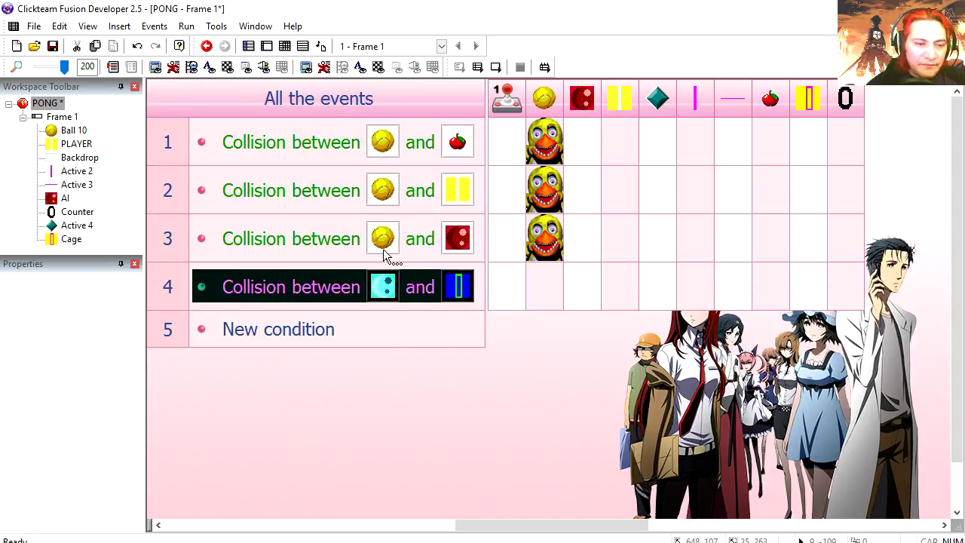
pyautogui.click(584, 288)
pyautogui.moveTo(631, 298)
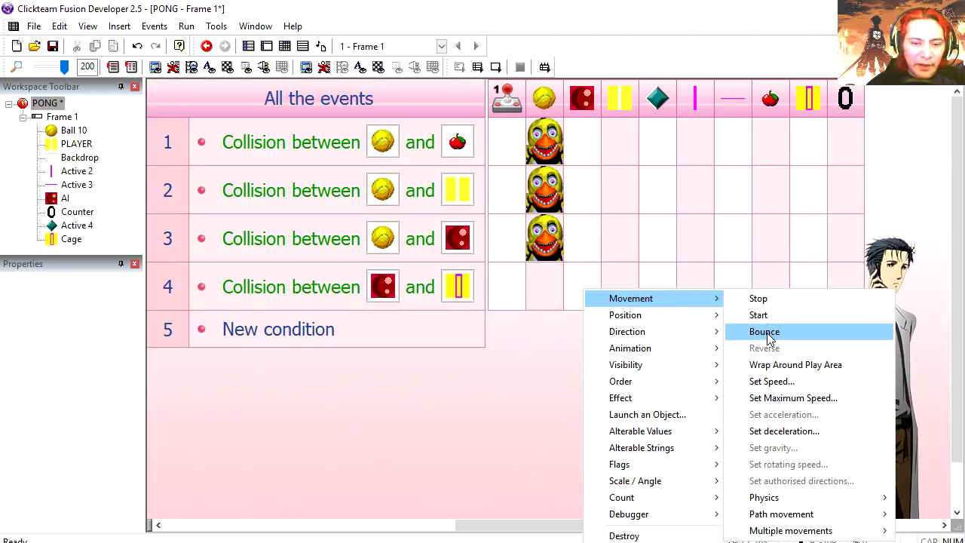
pyautogui.click(765, 332)
# Test-play the game with the Up/Down keys, then stop it and select the Active 4 tracker
pyautogui.click(495, 67)
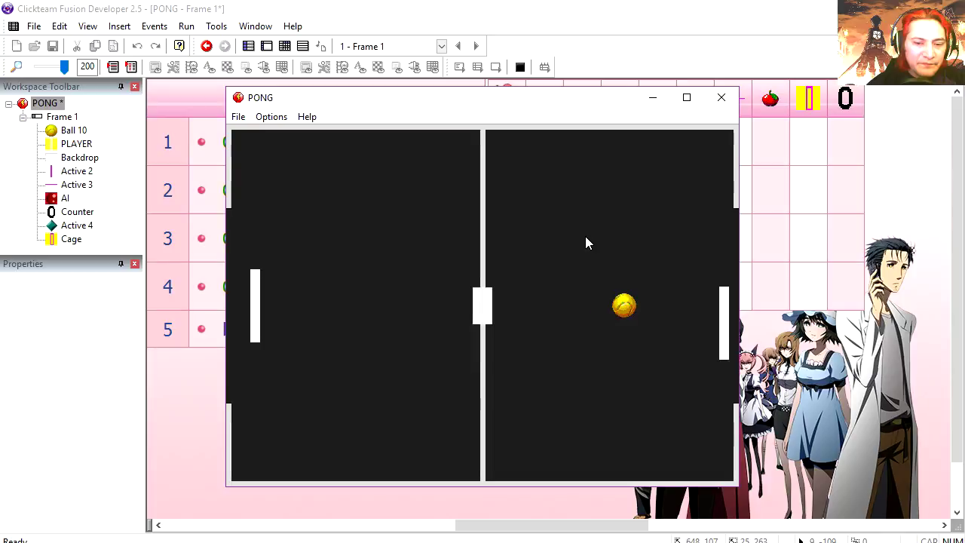
pyautogui.press('Up')
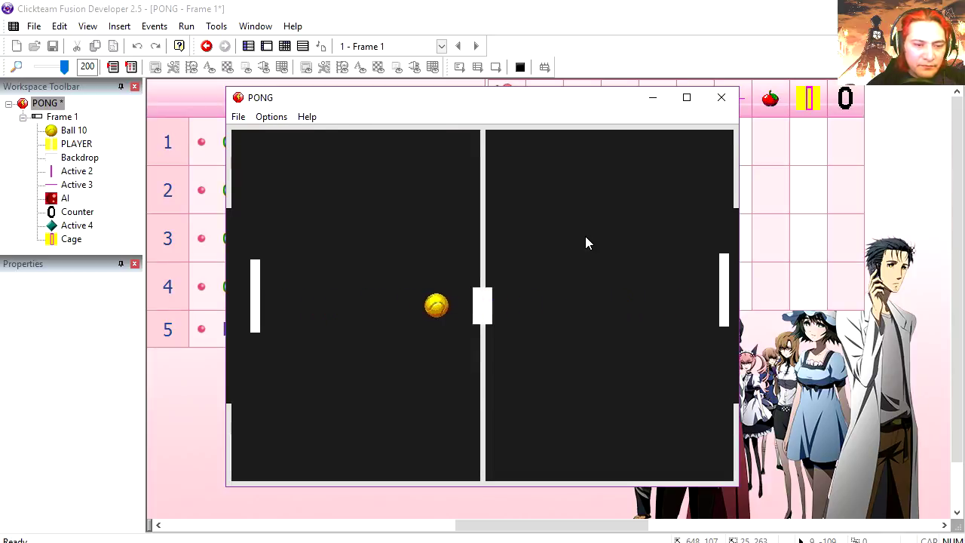
pyautogui.press('Down')
pyautogui.press('Up')
pyautogui.press('Down')
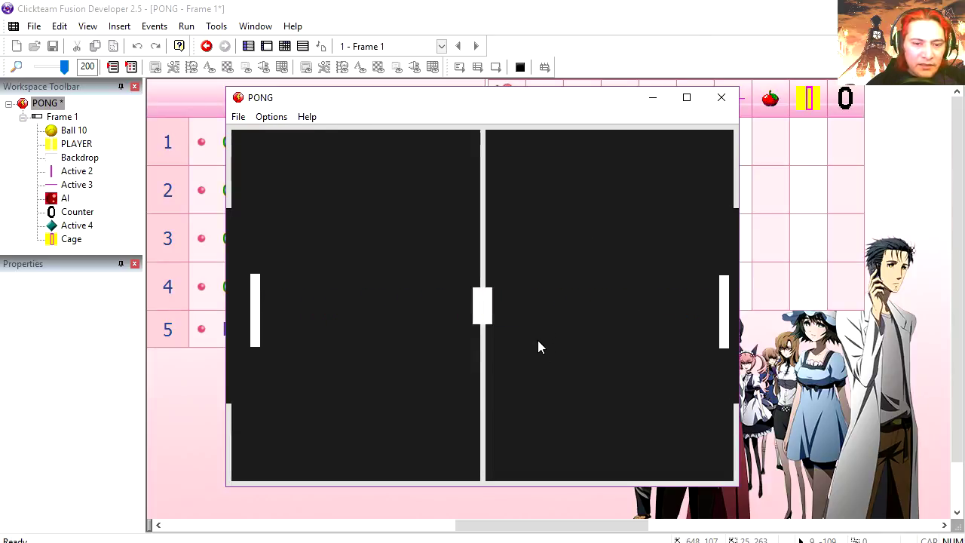
pyautogui.press('Up')
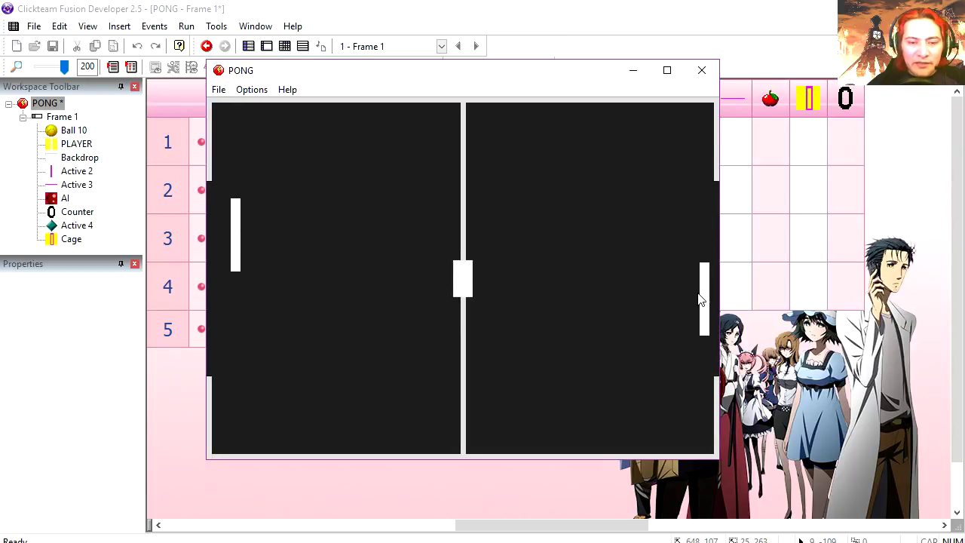
pyautogui.press('Escape')
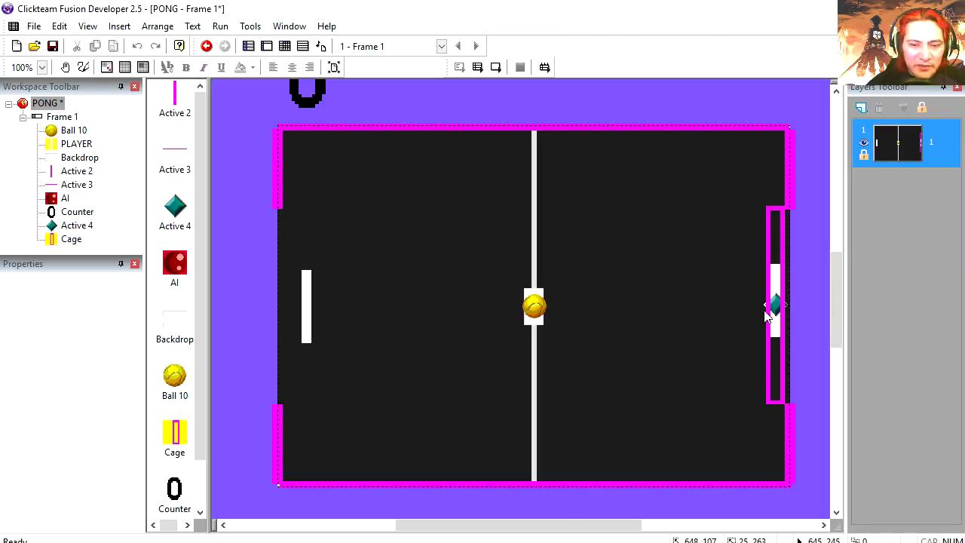
pyautogui.click(780, 309)
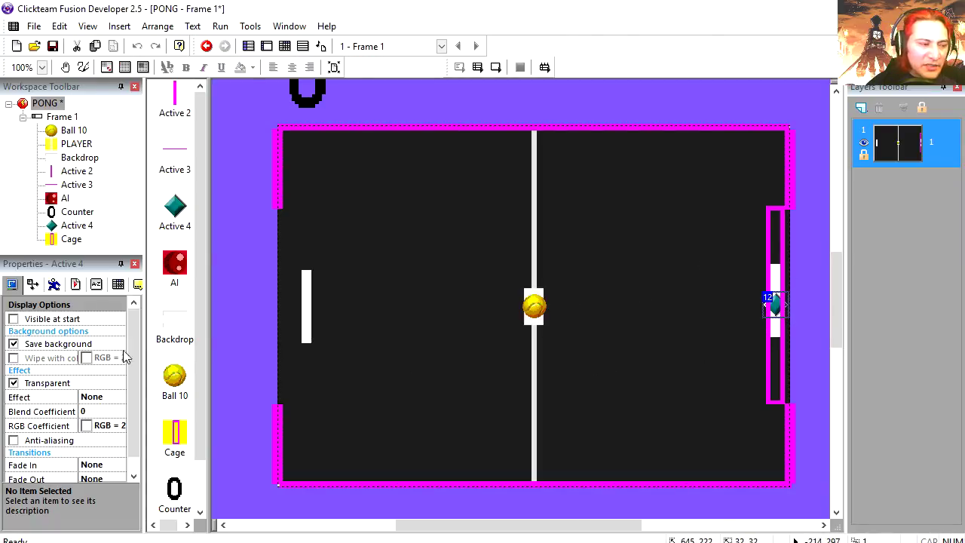
pyautogui.hotkey('ctrl', 'e')
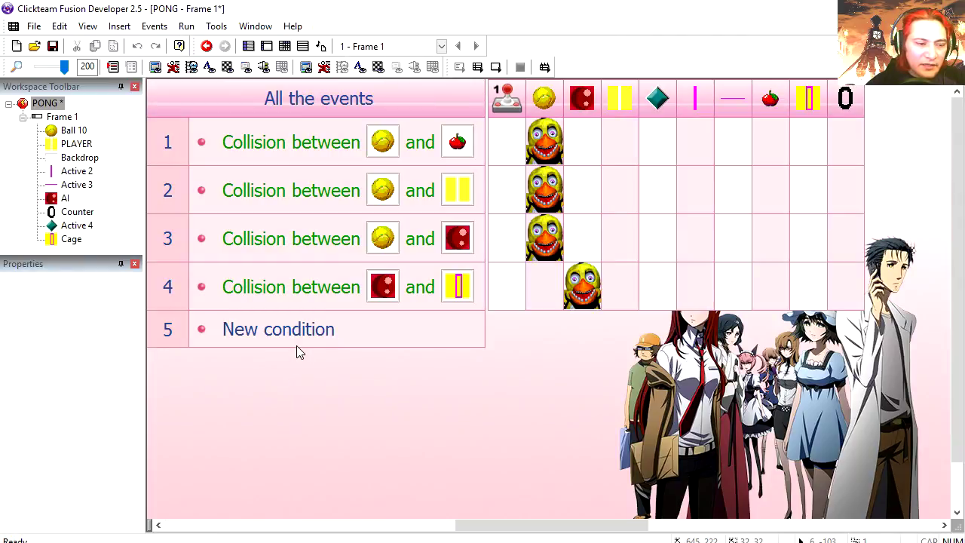
# Build a Compare two general values condition: AI's Distance to Ball 10's X, lower than 450
pyautogui.doubleClick(302, 343)
pyautogui.click(369, 173)
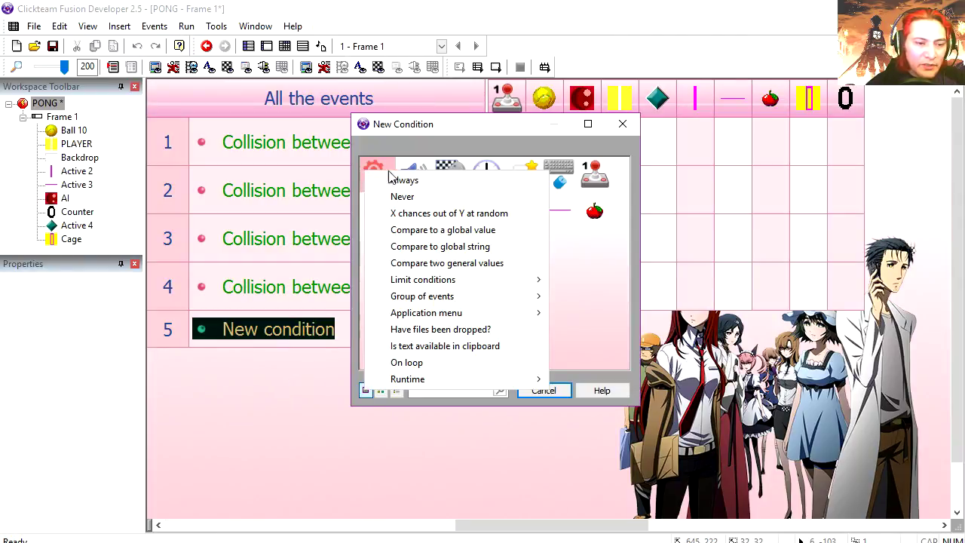
pyautogui.click(454, 269)
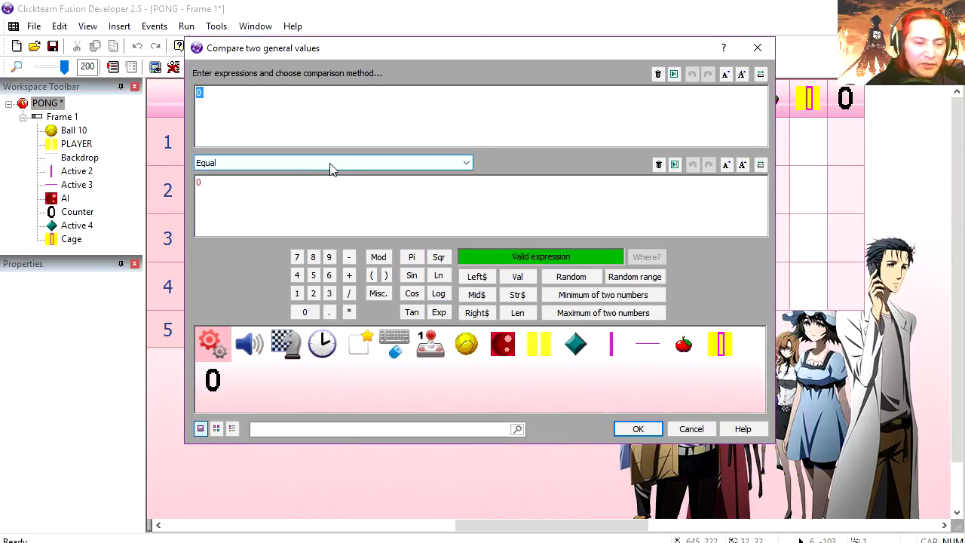
pyautogui.click(505, 345)
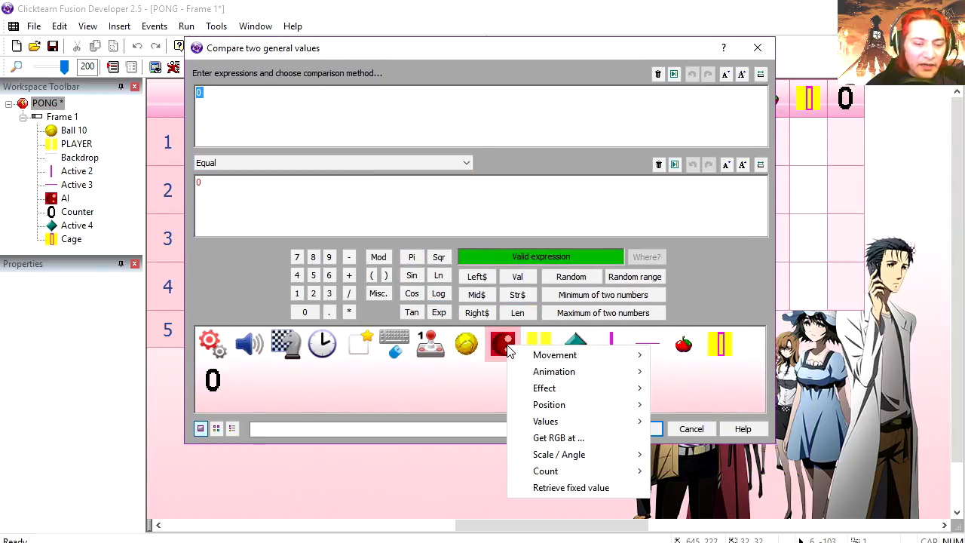
pyautogui.moveTo(549, 405)
pyautogui.click(713, 388)
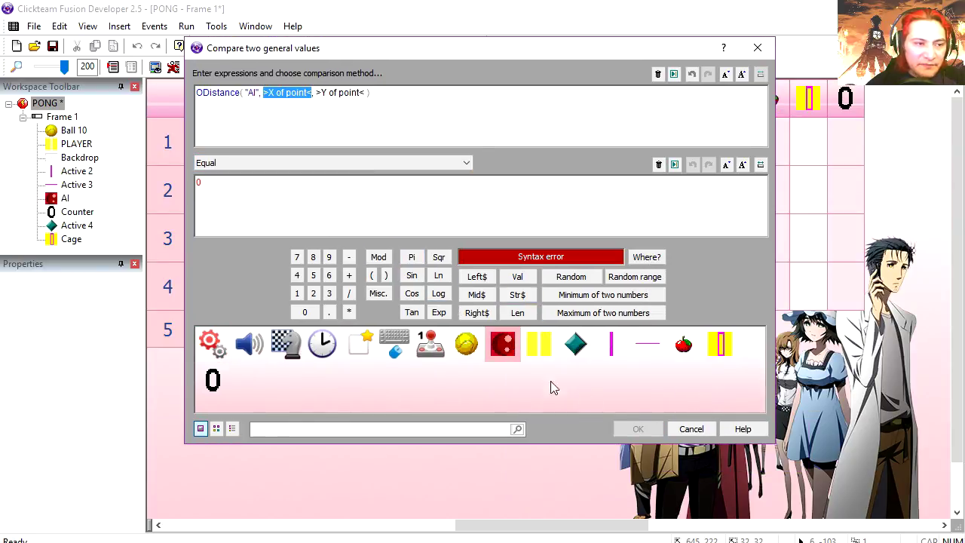
pyautogui.click(466, 344)
pyautogui.moveTo(500, 404)
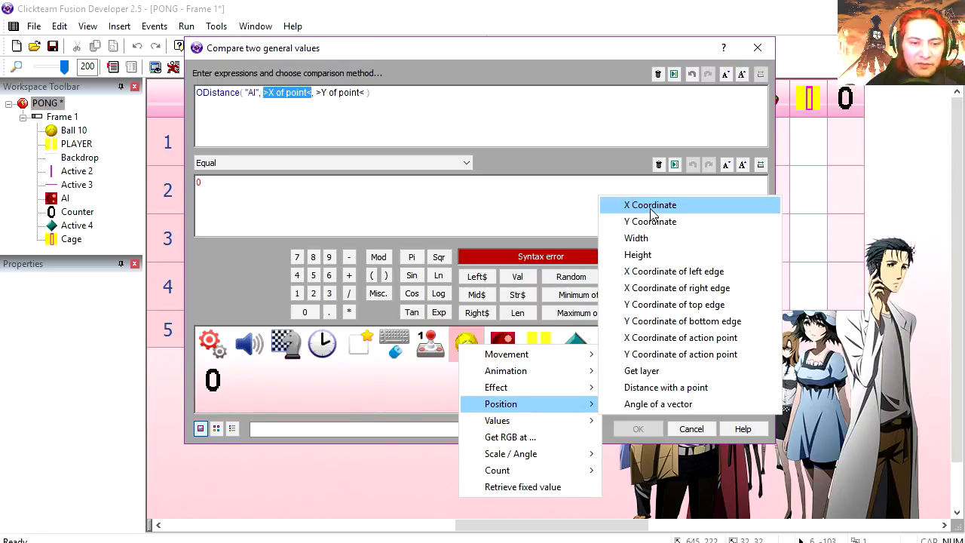
pyautogui.click(651, 207)
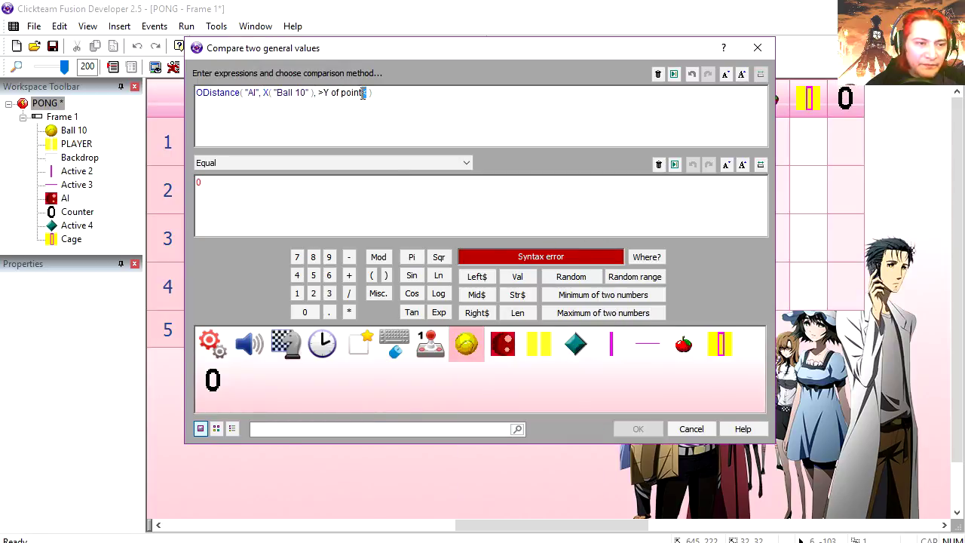
pyautogui.write('X( "Ball 10" )')
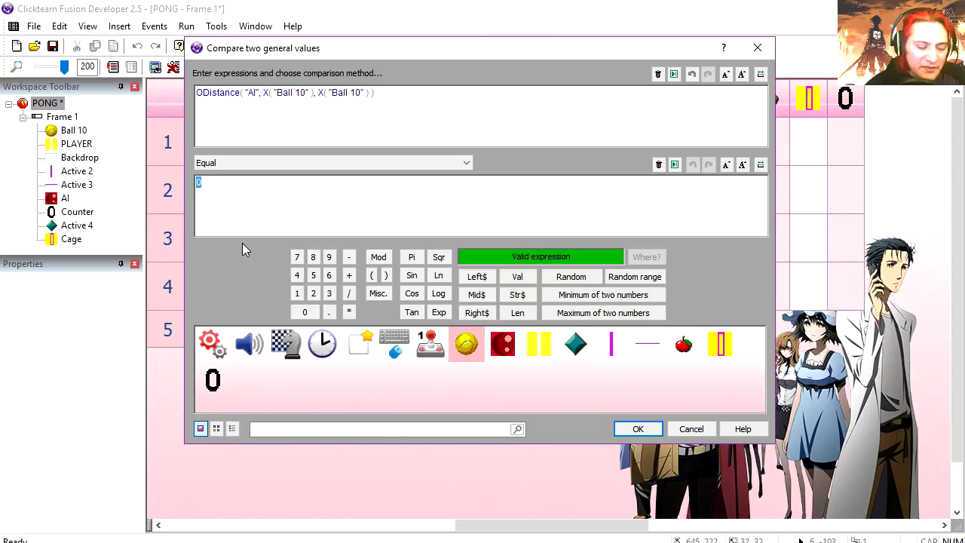
pyautogui.write('10')
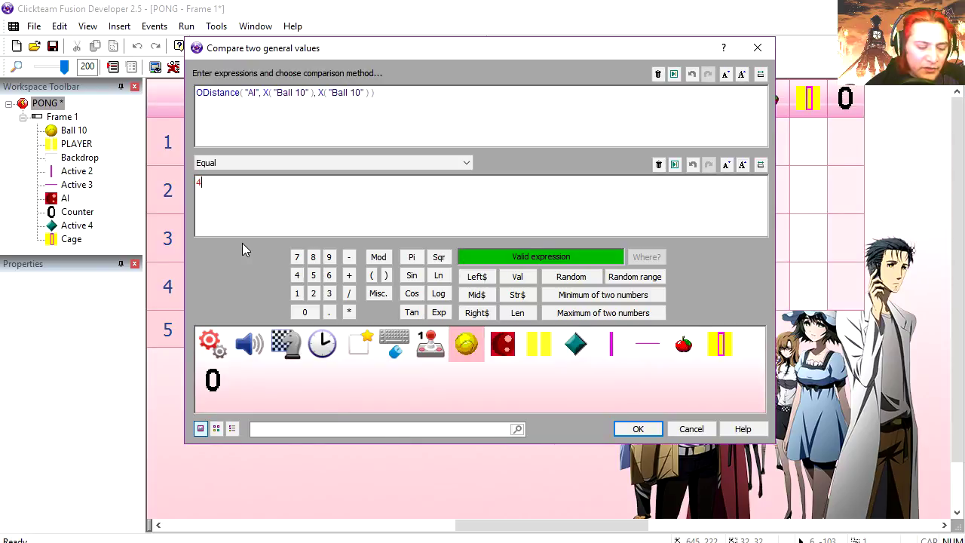
pyautogui.click(226, 163)
pyautogui.click(224, 206)
# Confirm the condition, set Active 4's Y coordinate to Ball 10's Y, and run the frame
pyautogui.click(638, 429)
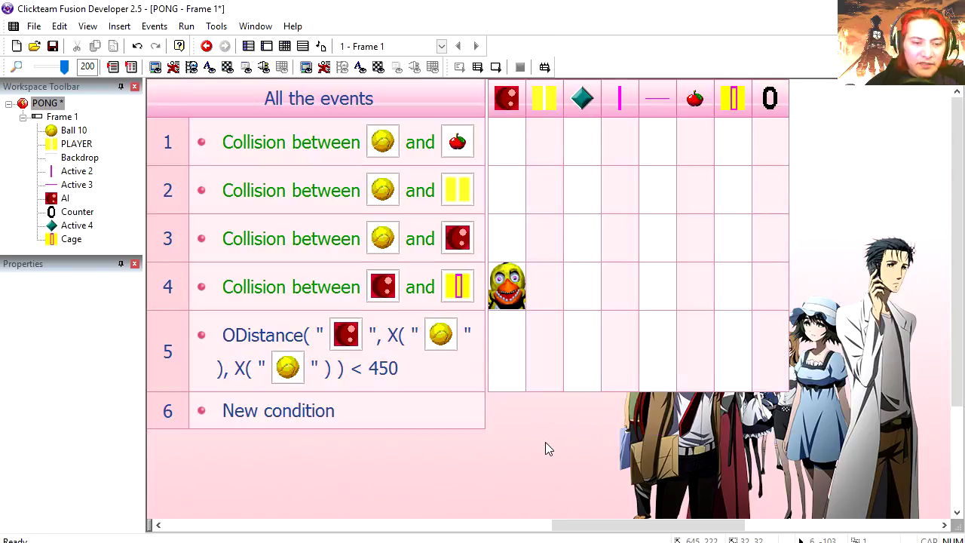
pyautogui.click(585, 377)
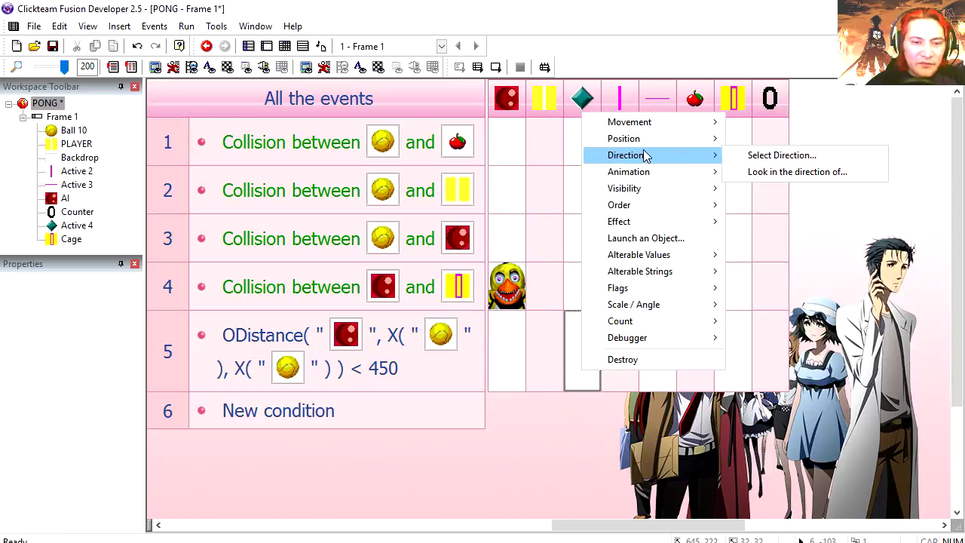
pyautogui.moveTo(624, 139)
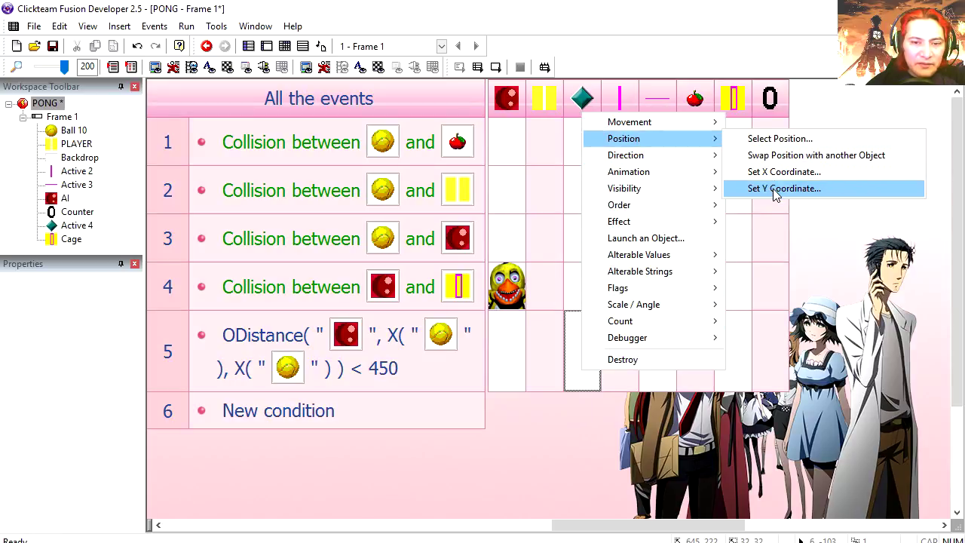
pyautogui.click(777, 190)
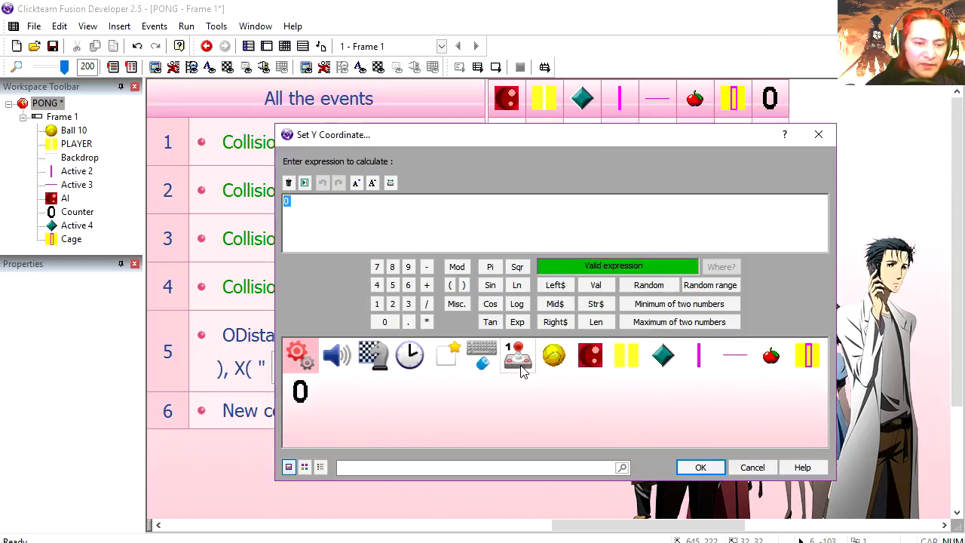
pyautogui.click(554, 355)
pyautogui.moveTo(598, 422)
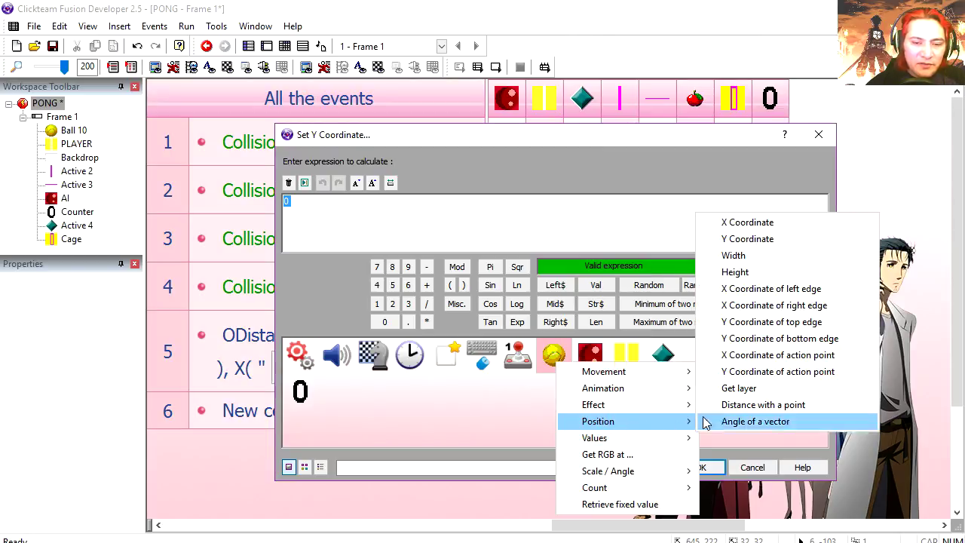
pyautogui.click(746, 238)
pyautogui.press('Return')
pyautogui.press('F8')
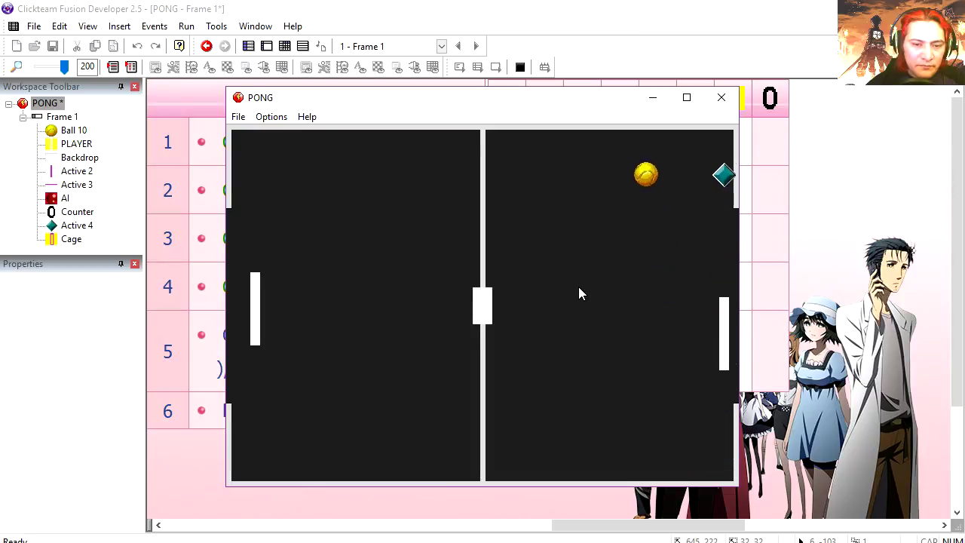
# Give the AI paddle 'Look in the direction of Active 4' and 'Start movement' actions in event 5
pyautogui.click(721, 98)
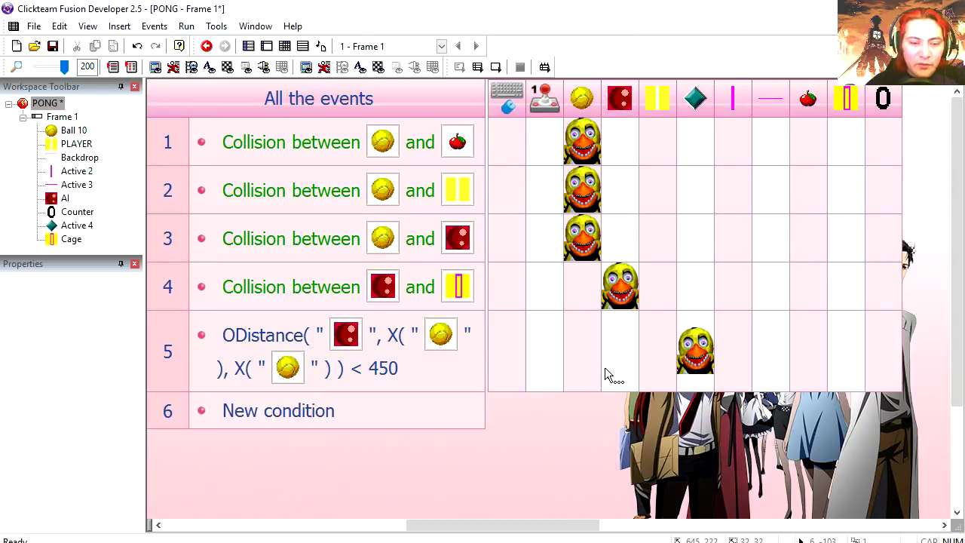
pyautogui.click(604, 367)
pyautogui.moveTo(650, 150)
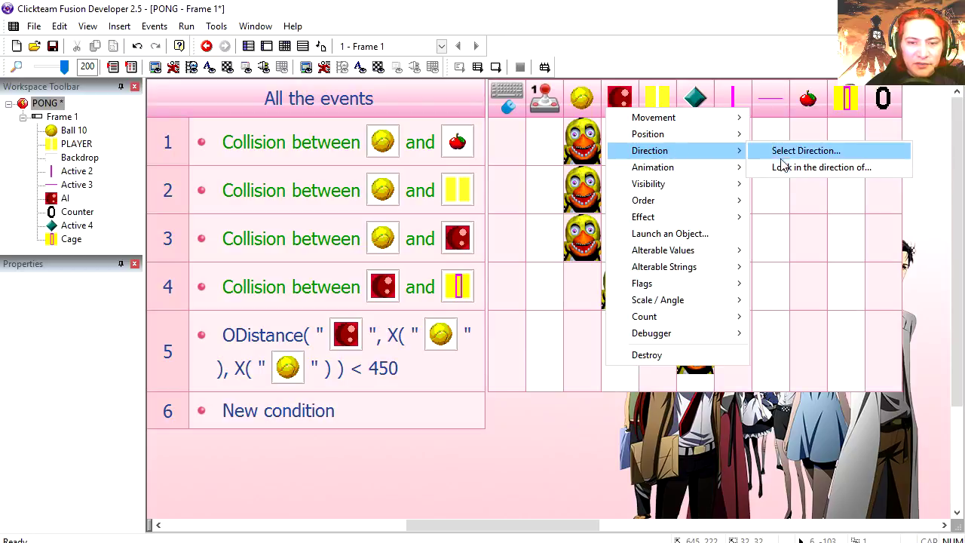
pyautogui.click(783, 166)
pyautogui.click(776, 305)
pyautogui.click(512, 268)
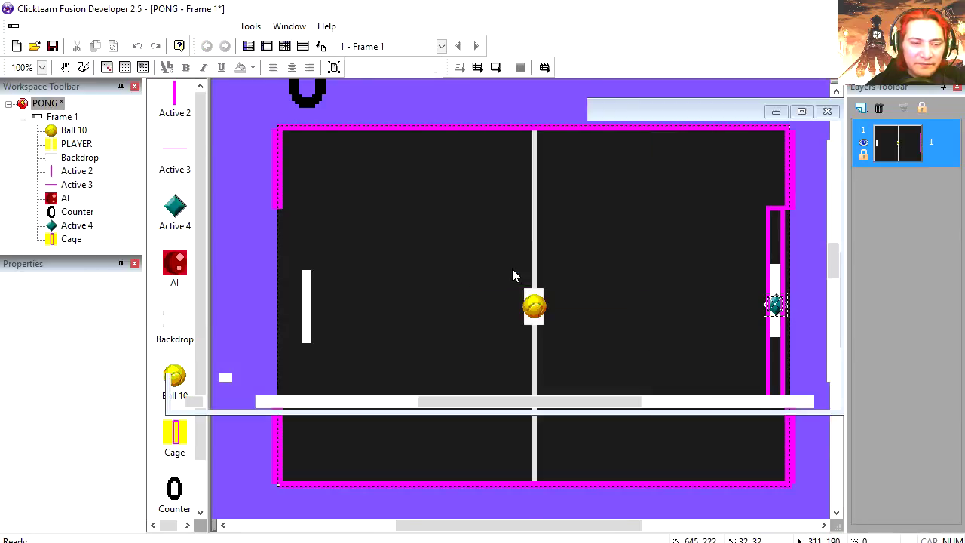
pyautogui.click(619, 354)
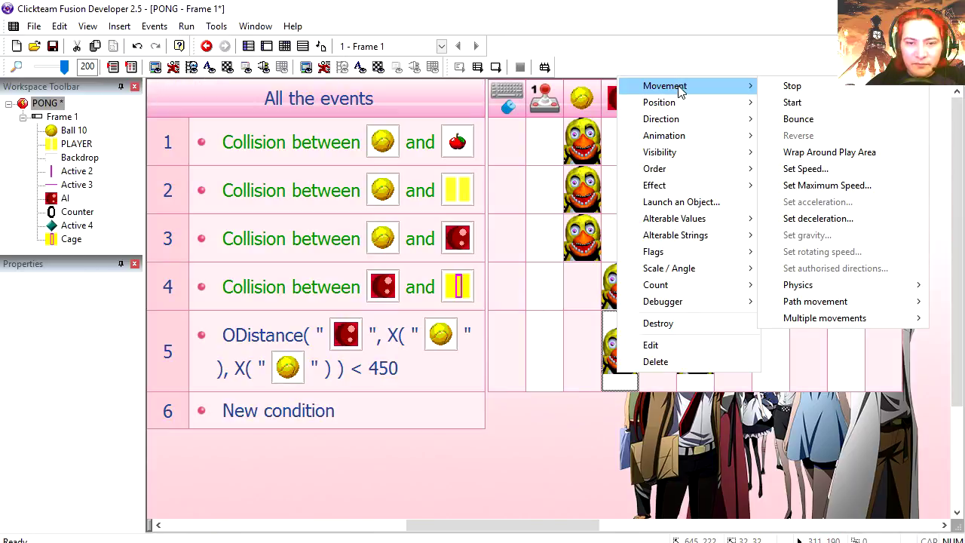
pyautogui.click(792, 101)
pyautogui.scroll(-2, 317, 366)
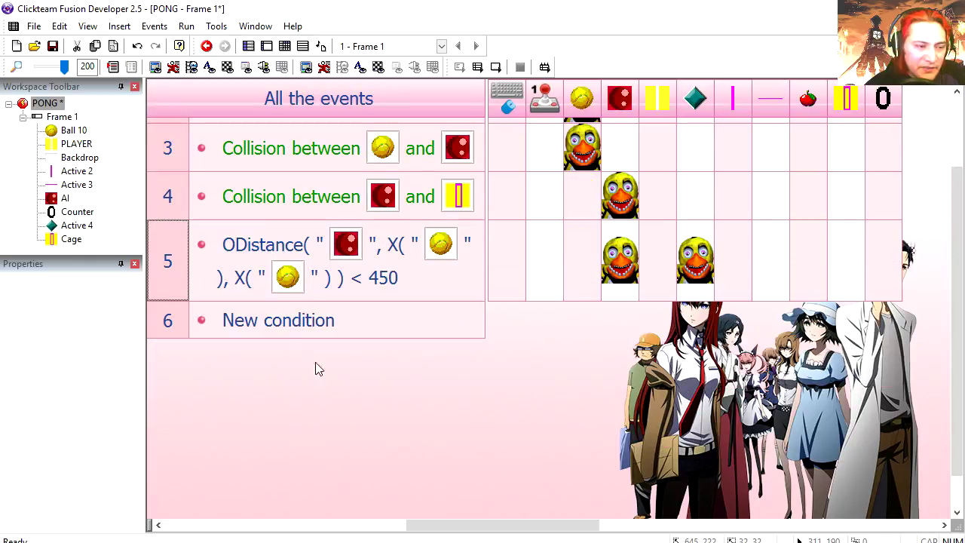
# Duplicate event 5 as event 6 and change its comparison to greater than 450
pyautogui.keyDown('ctrl'); pyautogui.moveTo(167, 269); pyautogui.dragTo(263, 296); pyautogui.keyUp('ctrl')
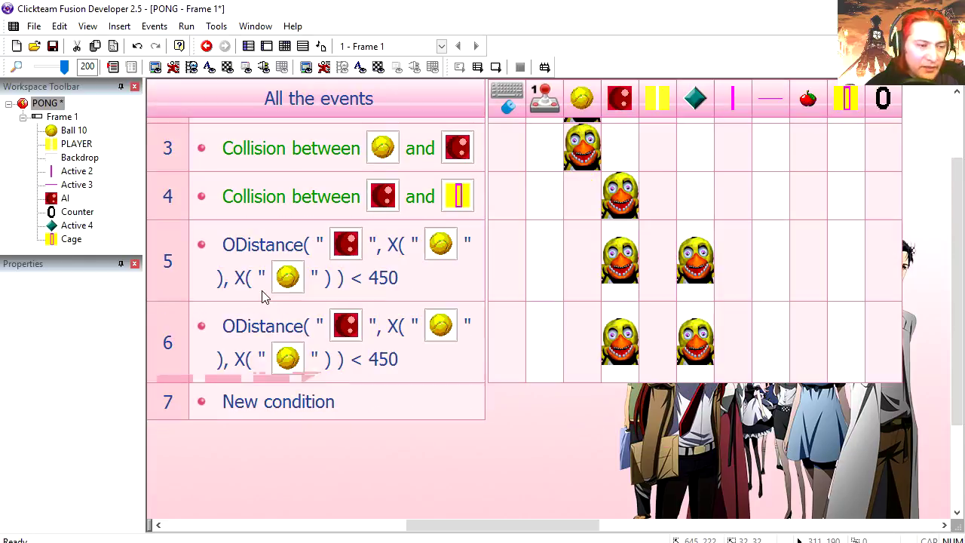
pyautogui.doubleClick(385, 364)
pyautogui.click(264, 163)
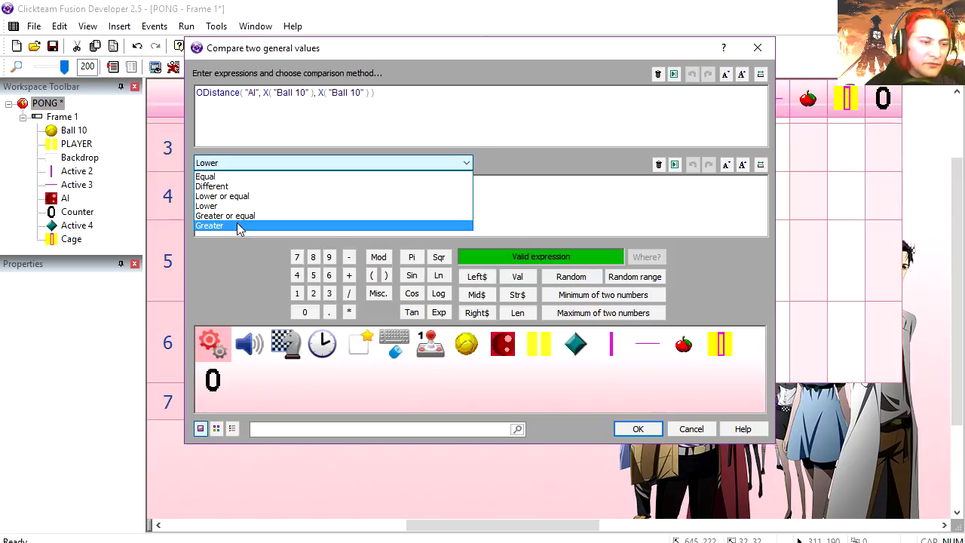
pyautogui.click(241, 228)
pyautogui.press('Return')
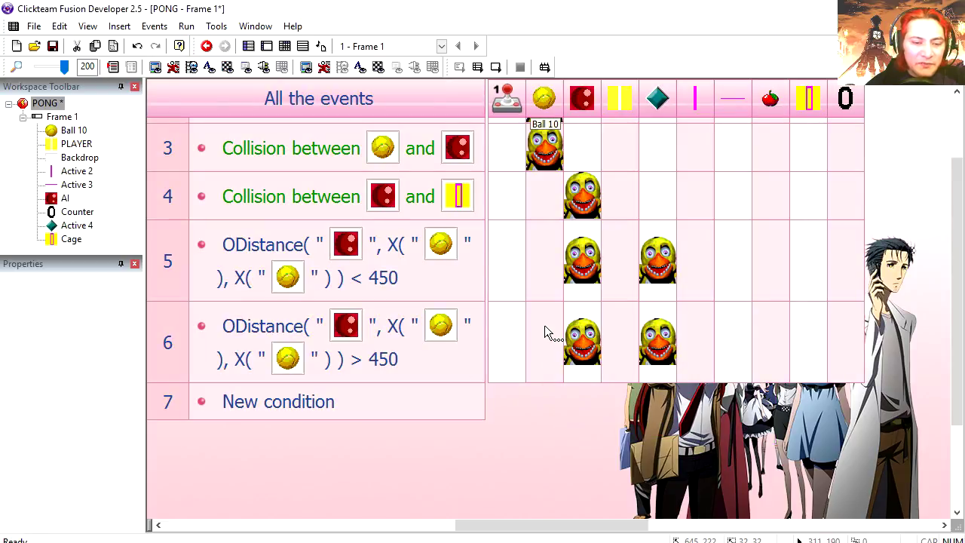
# Give event 6 an AI paddle Stop movement action and delete its Active 4 action
pyautogui.click(574, 356)
pyautogui.moveTo(625, 104)
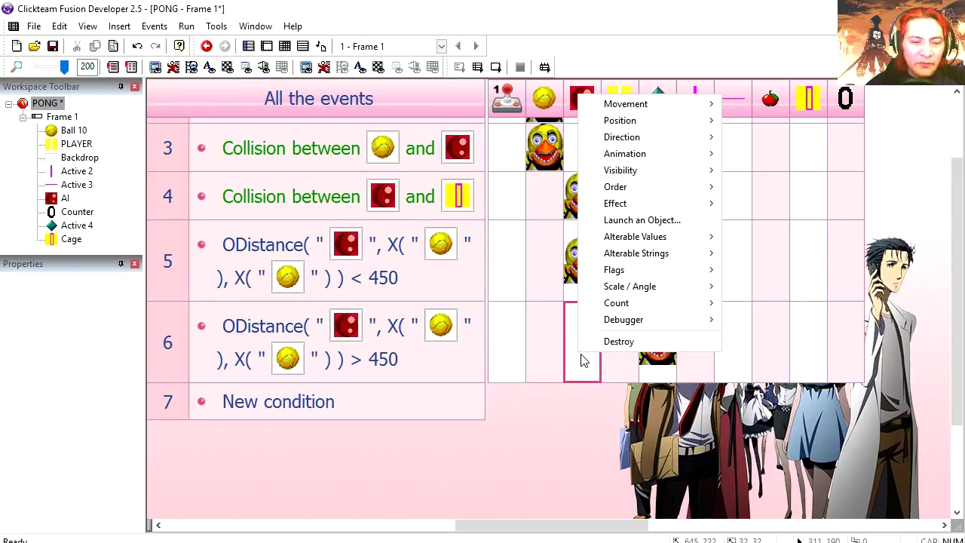
pyautogui.click(756, 104)
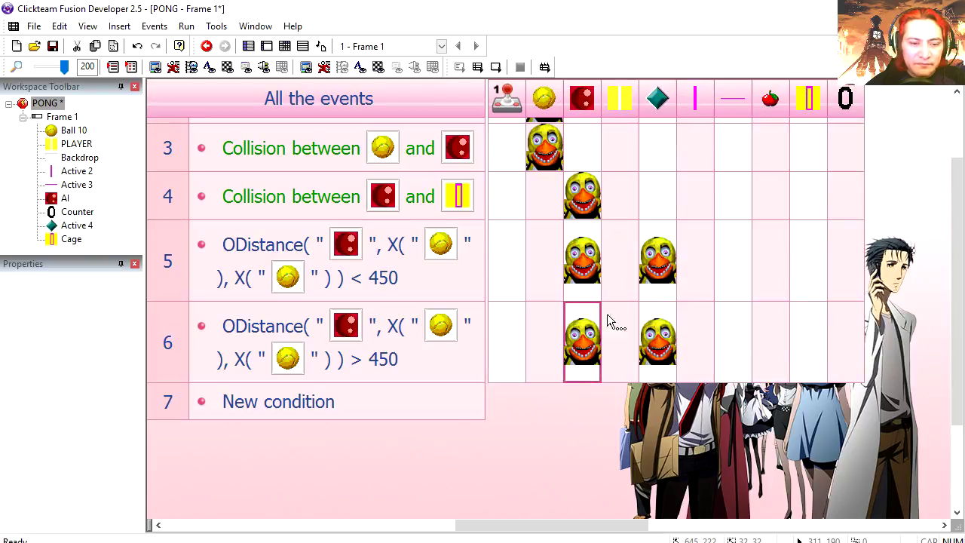
pyautogui.click(656, 347)
pyautogui.press('Delete')
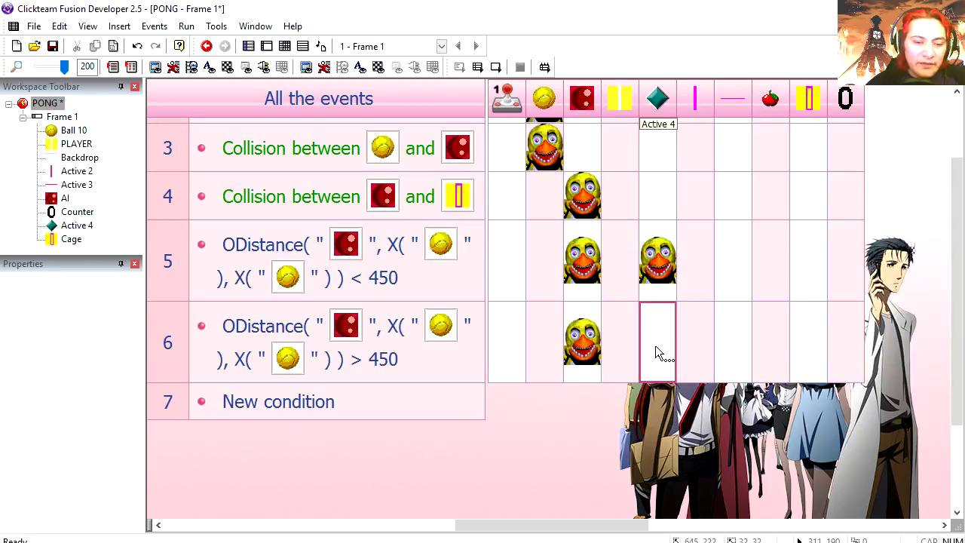
pyautogui.hotkey('ctrl', 'm')
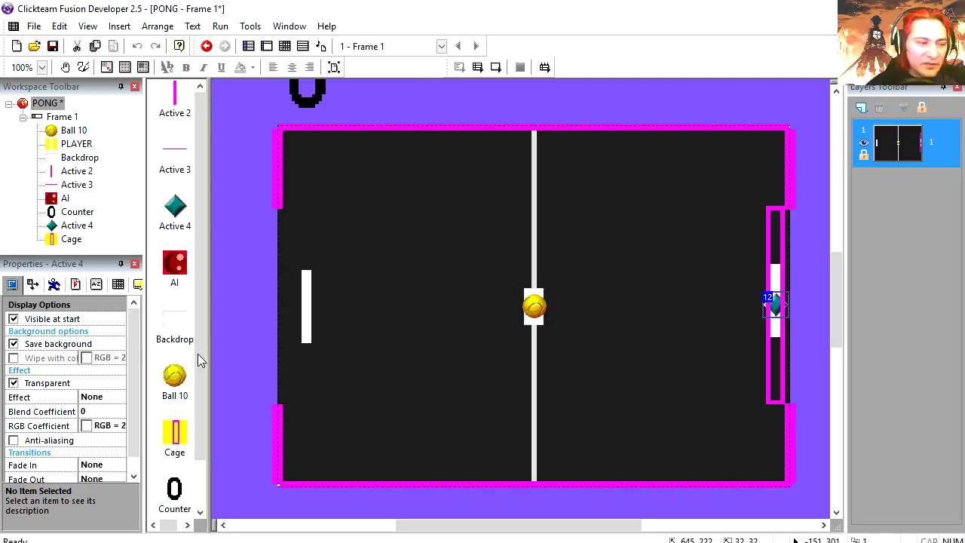
# Hide the Active 4 tracker at game start and test-run the Pong frame
pyautogui.click(14, 319)
pyautogui.click(771, 252)
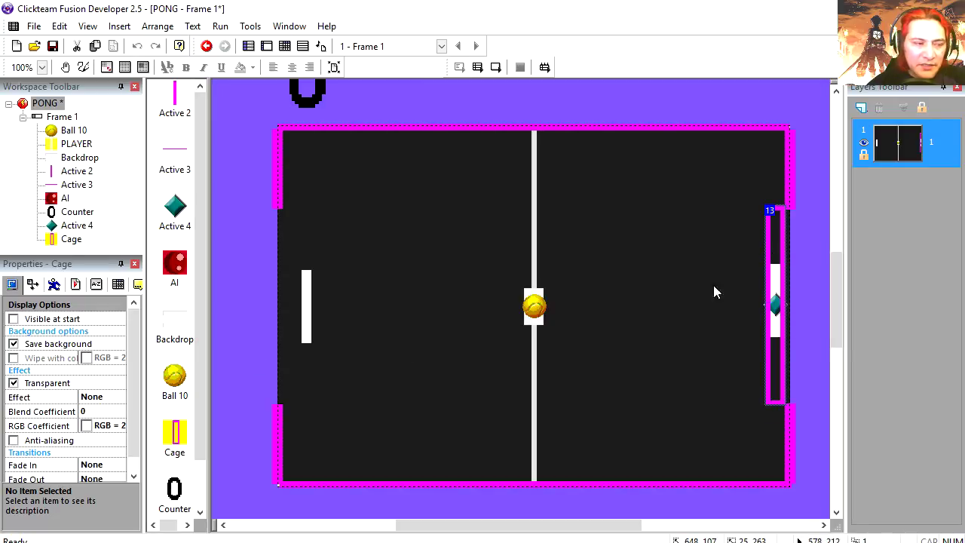
pyautogui.click(495, 67)
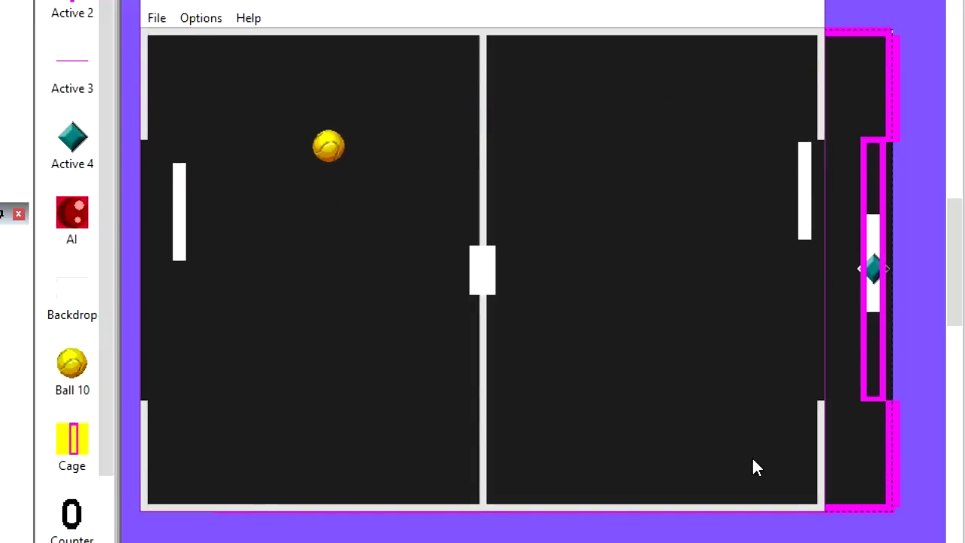
# Close the PONG test window and scroll down the page
pyautogui.click(642, 104)
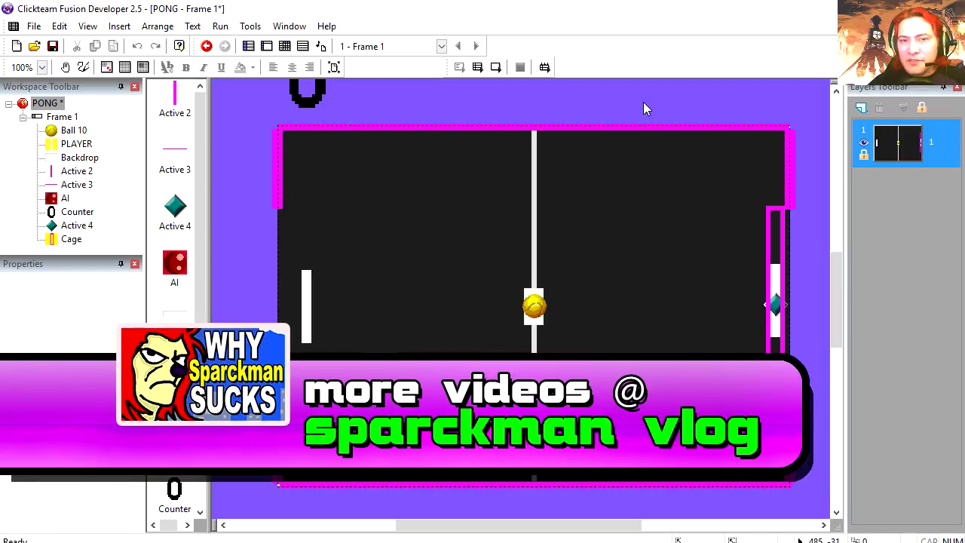
pyautogui.scroll(-1, 808, 270)
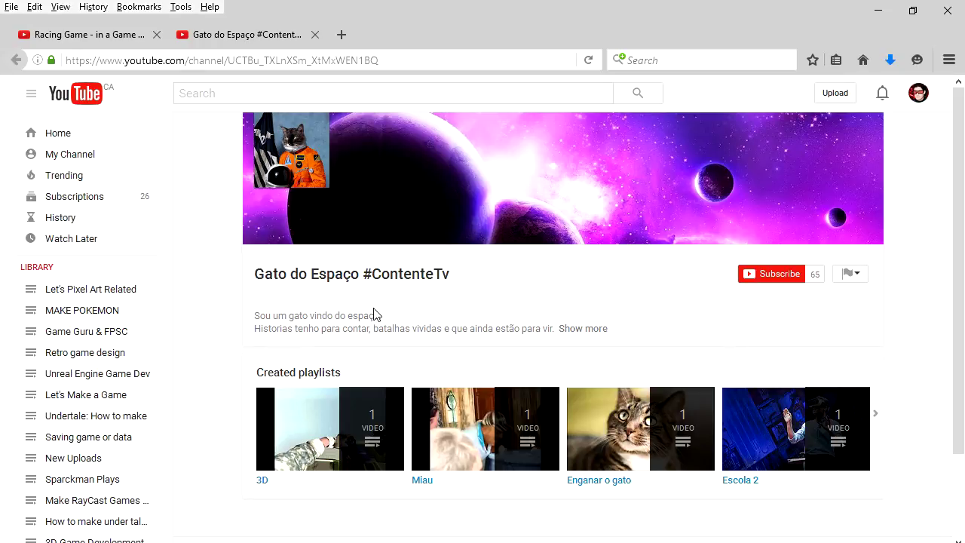
# Close the visited channel tab and open another commenter's channel from the comments
pyautogui.hotkey('ctrl', 'w')
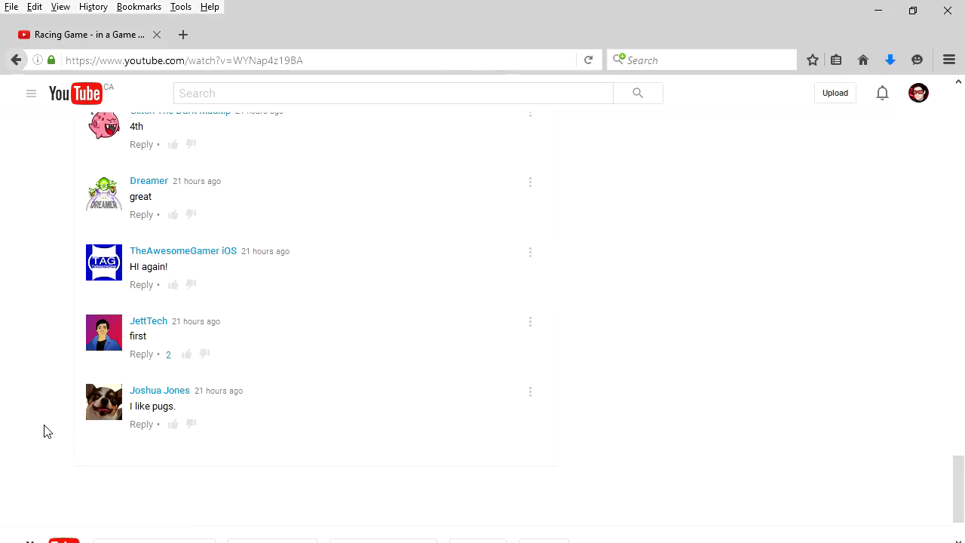
pyautogui.middleClick(172, 398)
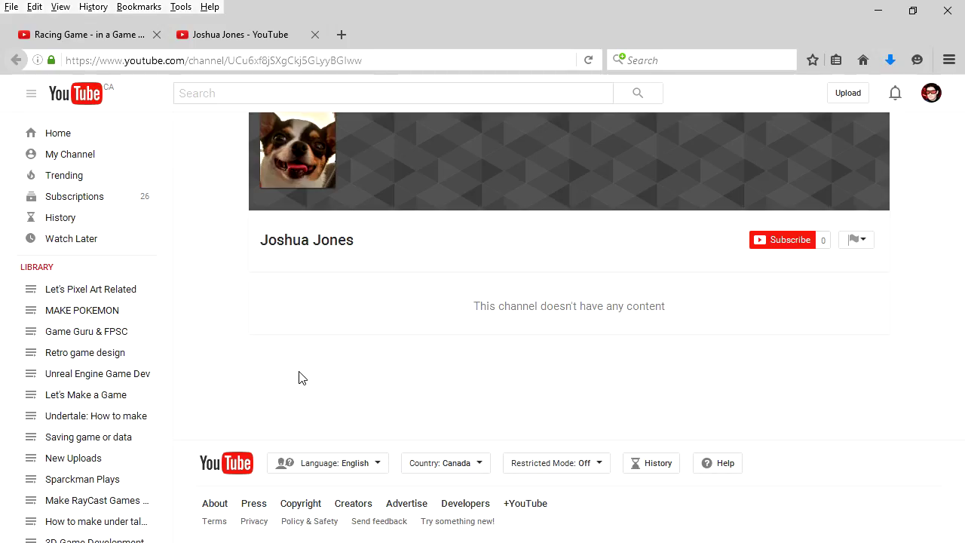